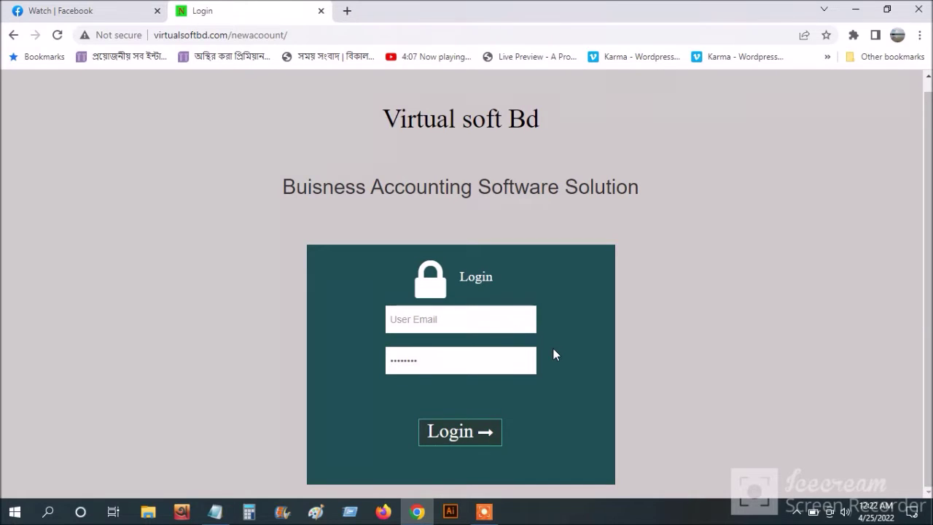
- Log in with the saved admin email suggestion and the account password to open the Dashboard
click(434, 319)
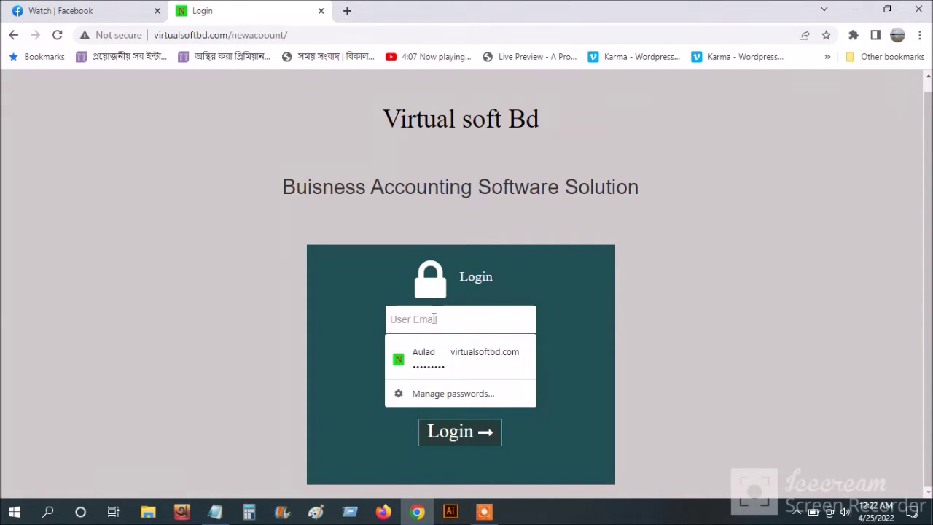
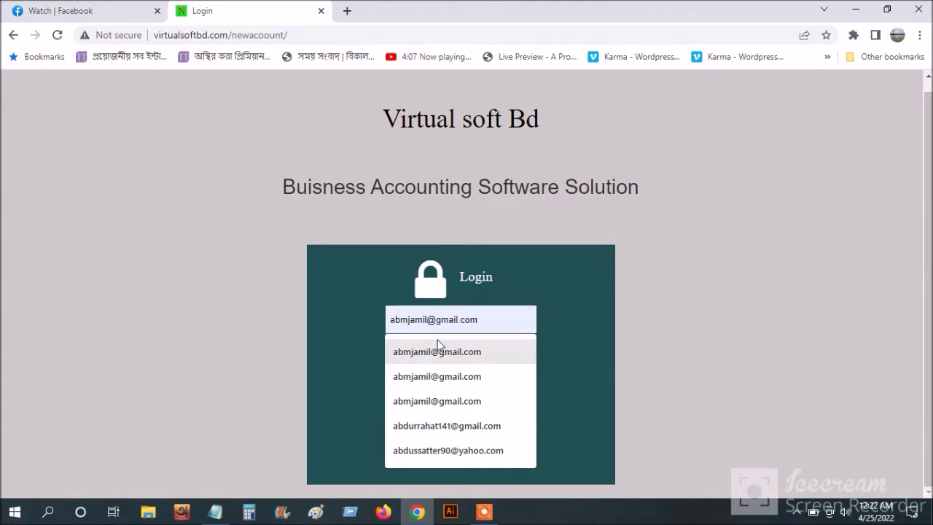
click(440, 348)
drag(429, 358, 341, 370)
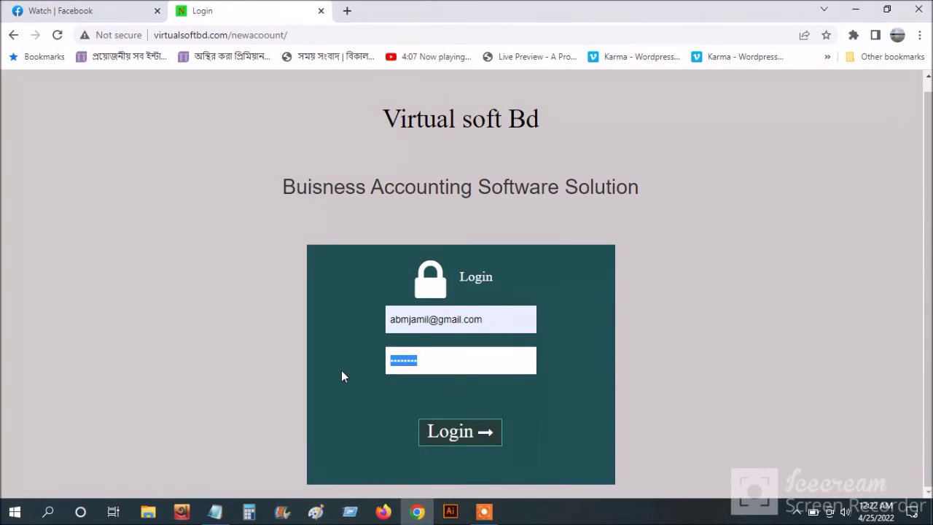
text(1234567890123)
key(Return)
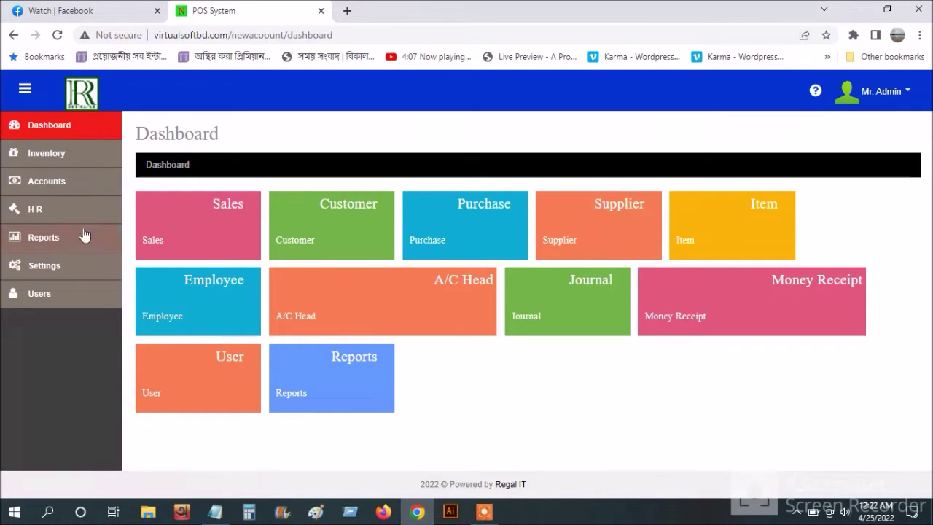
- Browse the Inventory, Accounts, H R and Reports sections from the sidebar, ending on Settings
click(68, 157)
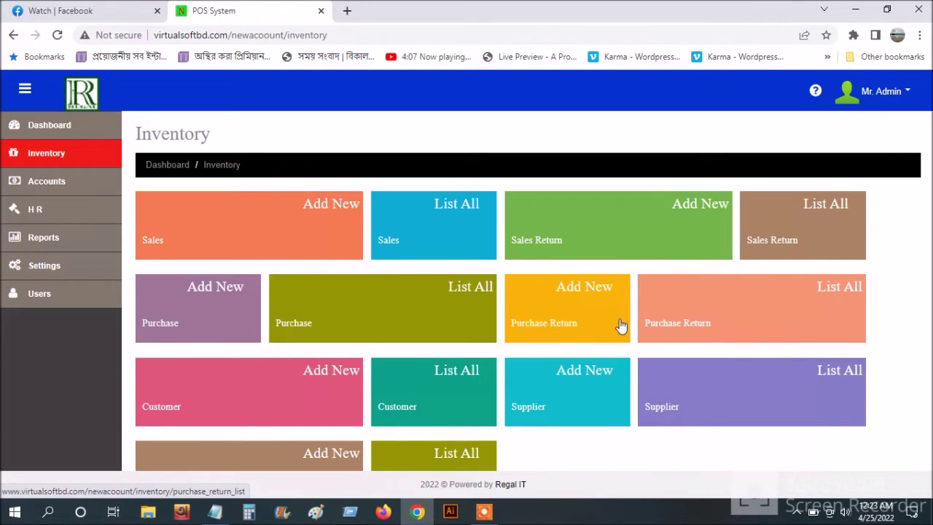
scroll(494, 321, down, 2)
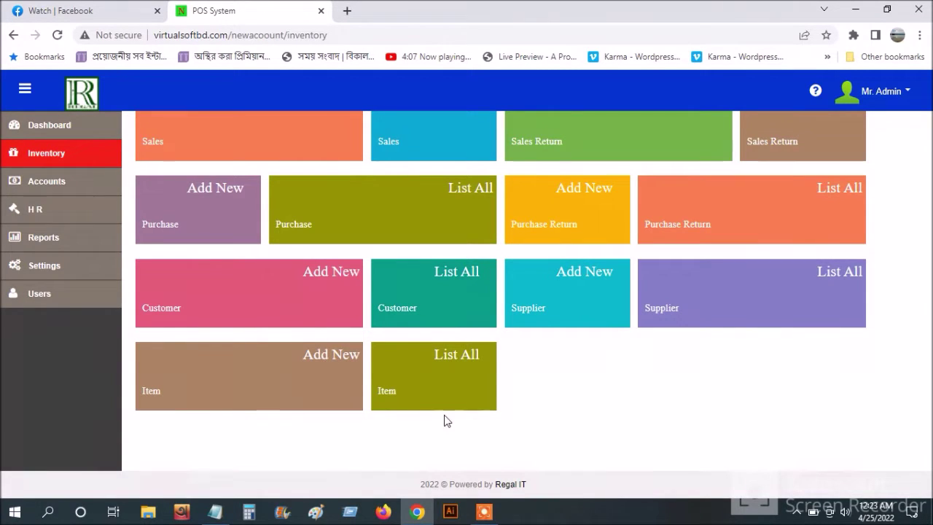
click(68, 183)
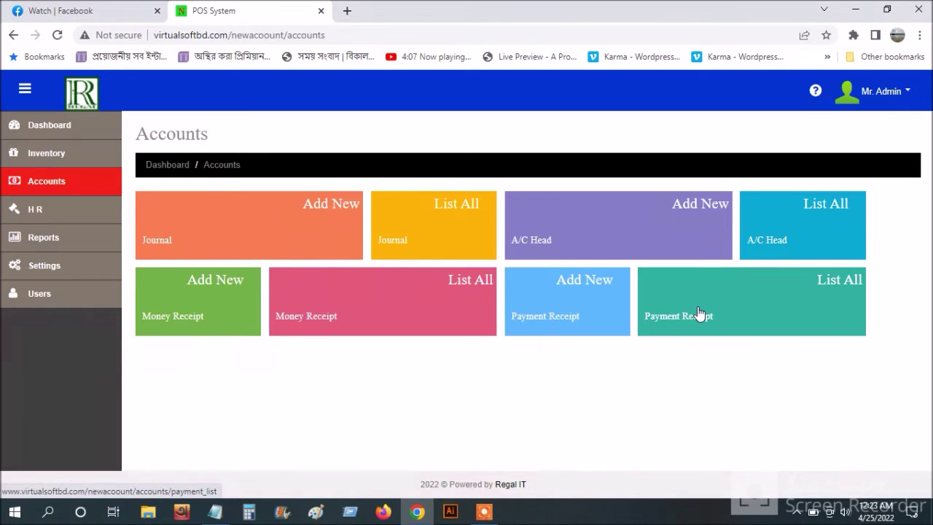
click(34, 207)
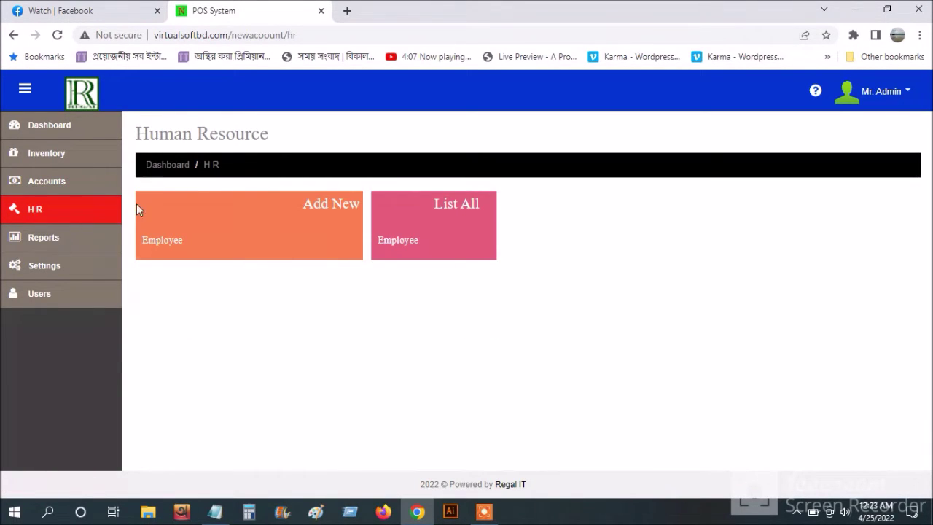
click(52, 237)
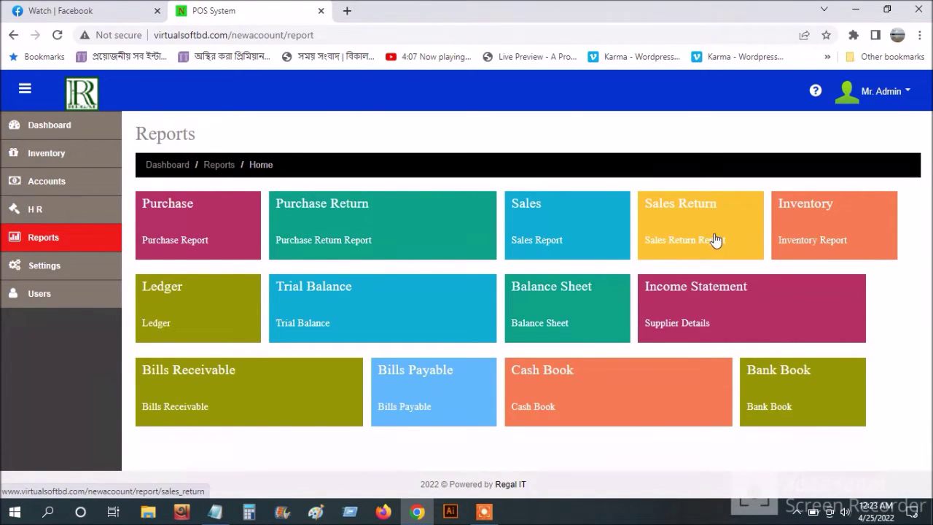
click(489, 513)
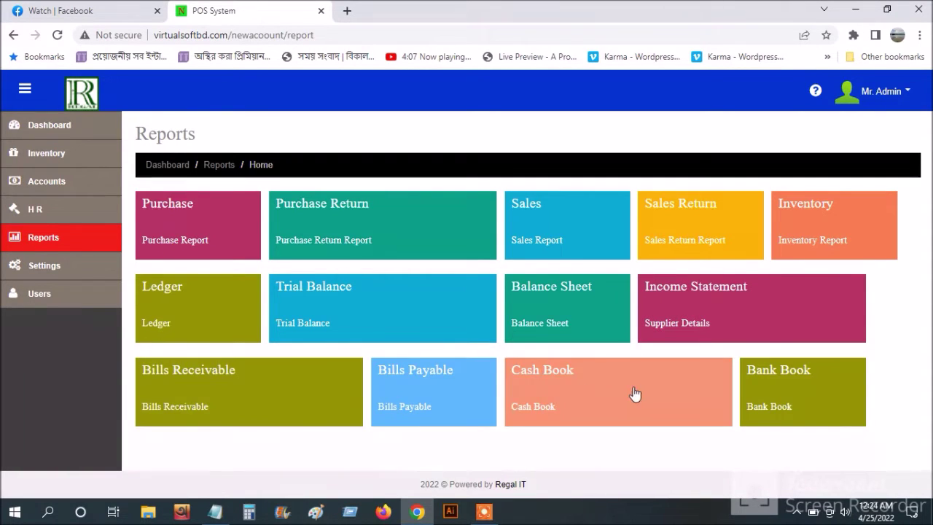
click(44, 264)
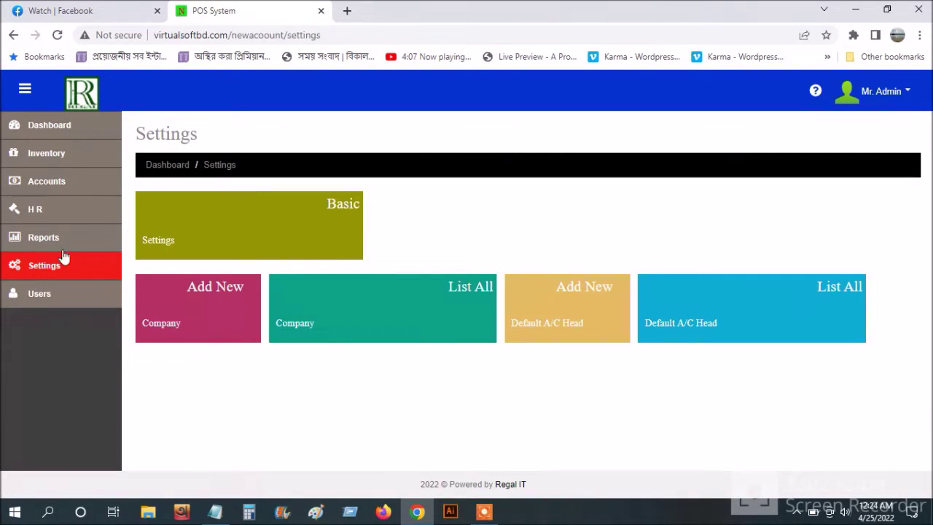
- Scroll through the Basic Settings default account heads, then go to the User page via Settings
click(322, 210)
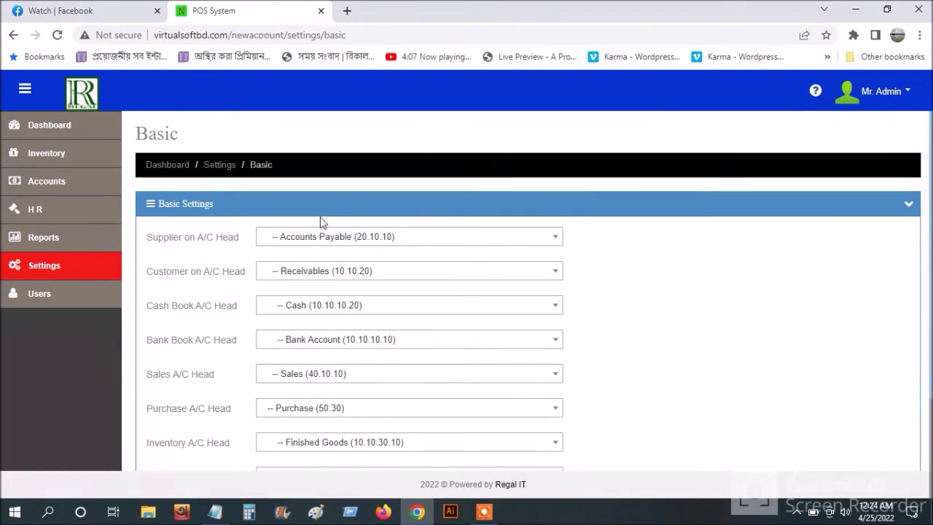
scroll(428, 328, down, 1)
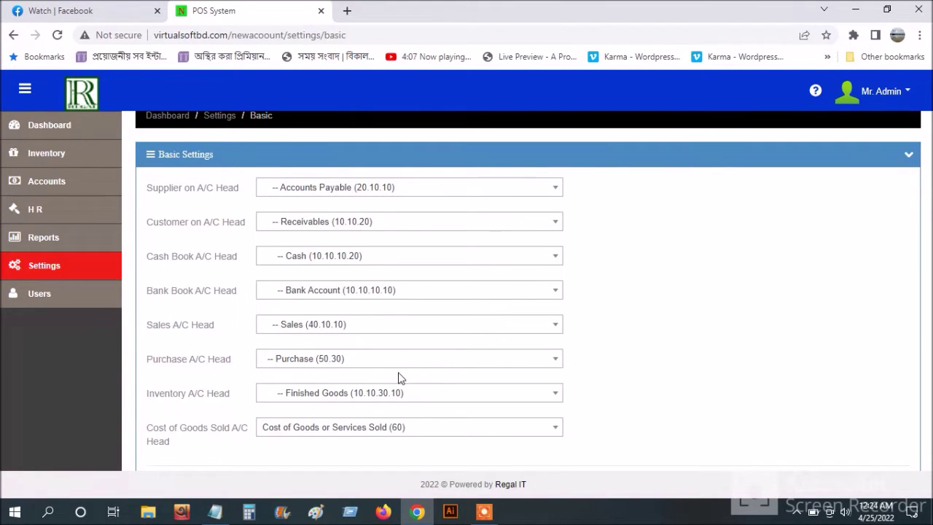
scroll(286, 401, down, 1)
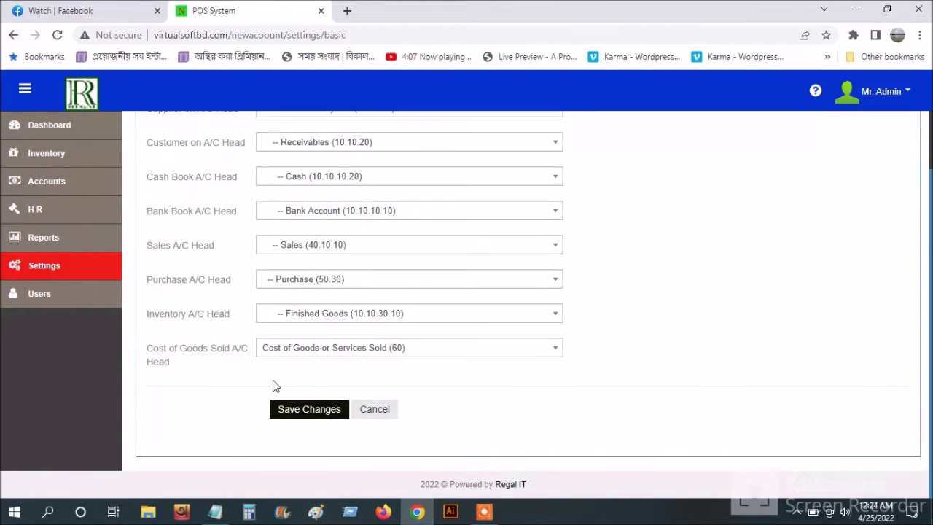
click(32, 269)
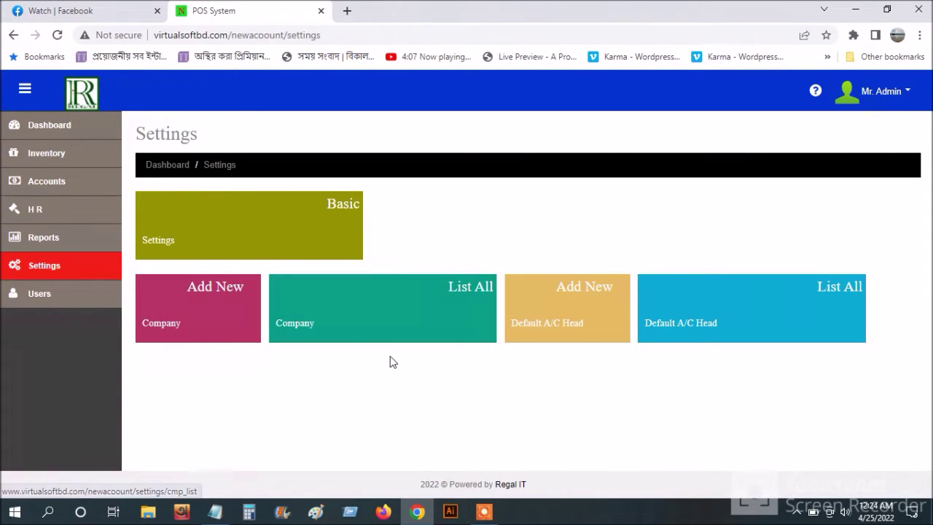
click(45, 296)
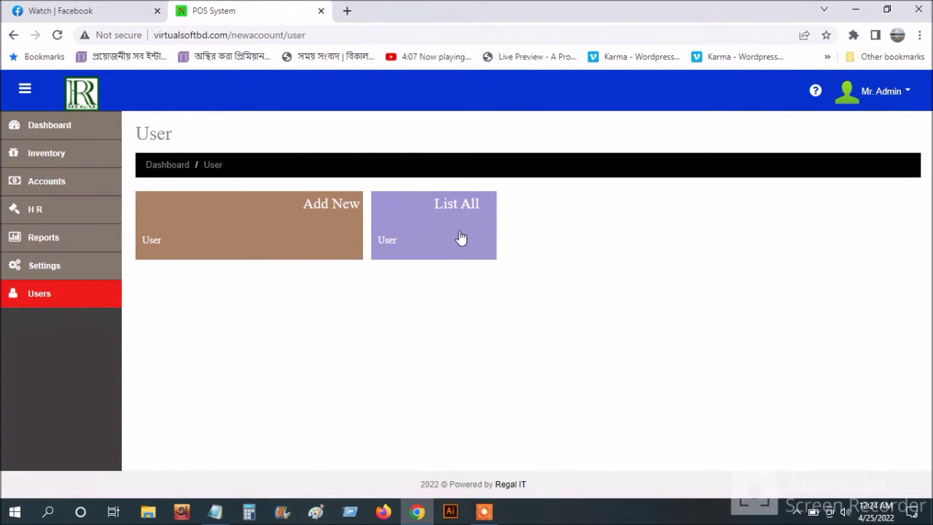
- View the full user list and the Item list, then return to the Inventory page
click(459, 228)
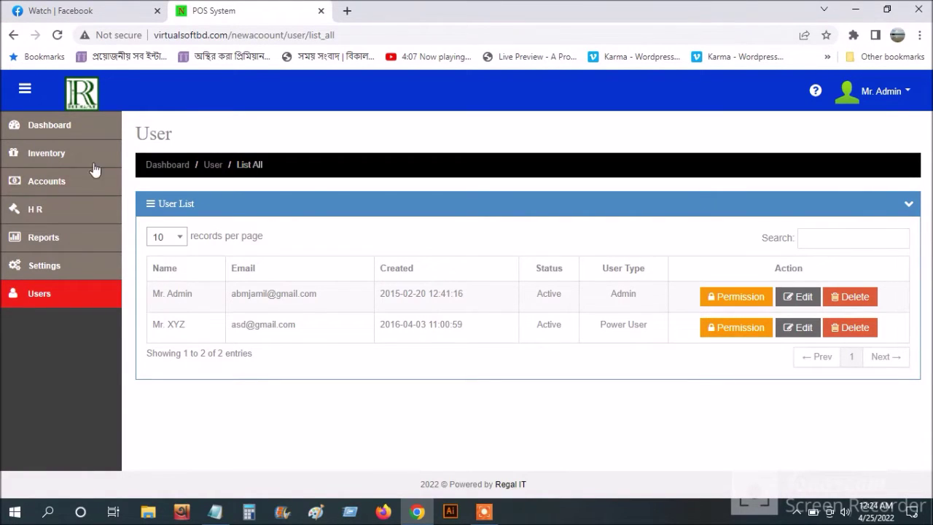
click(64, 132)
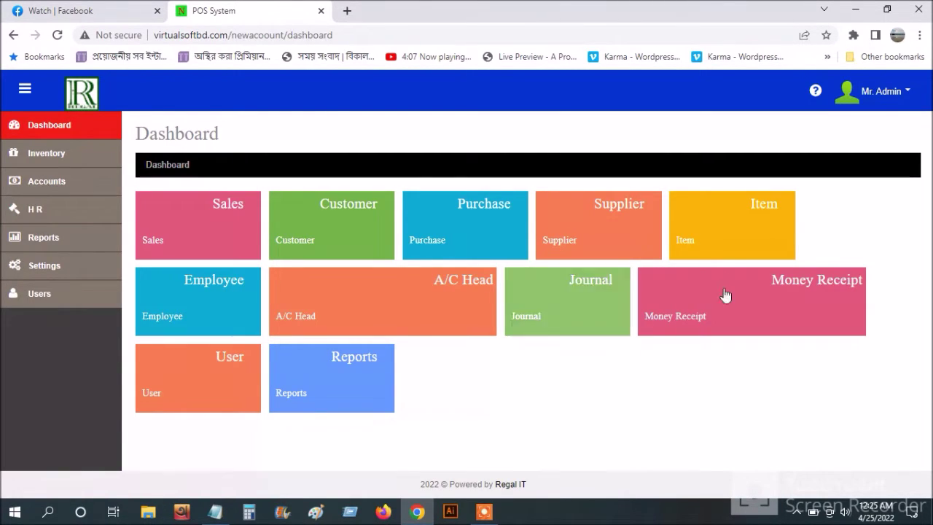
click(734, 250)
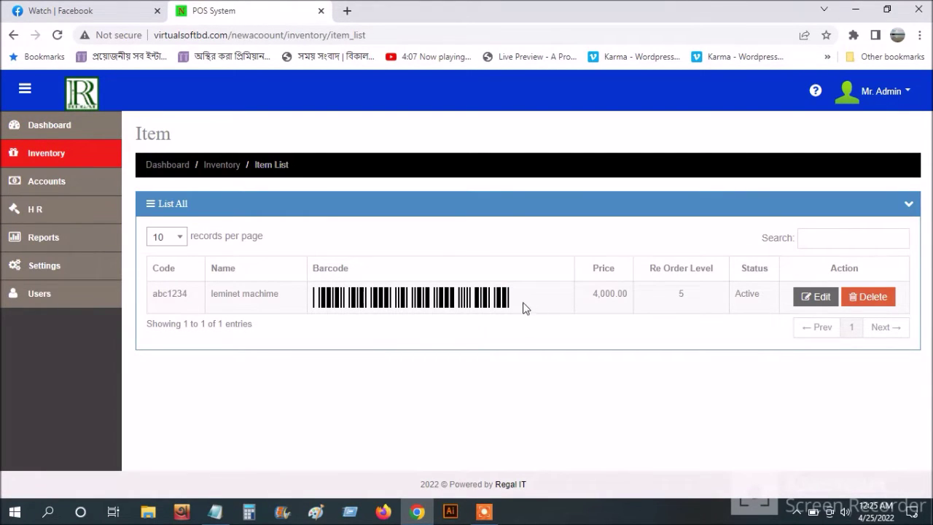
click(53, 153)
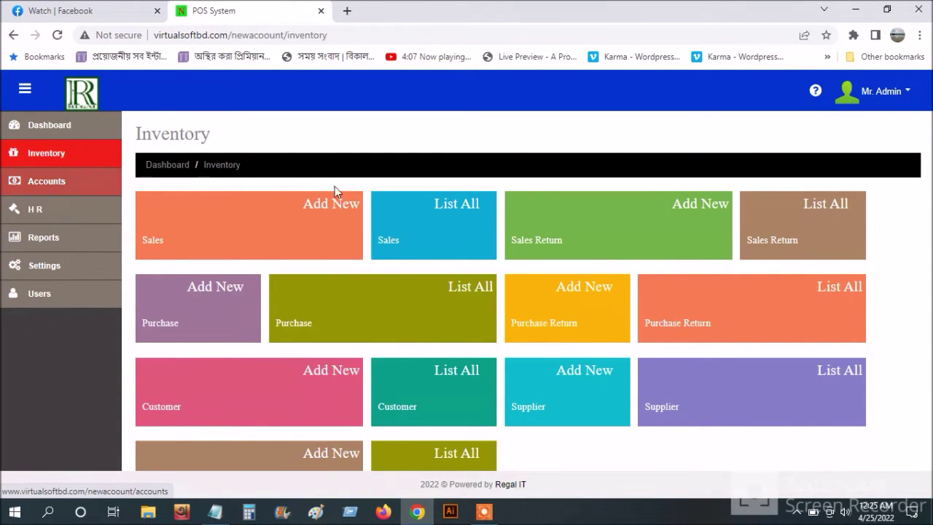
scroll(441, 297, down, 1)
scroll(440, 297, down, 2)
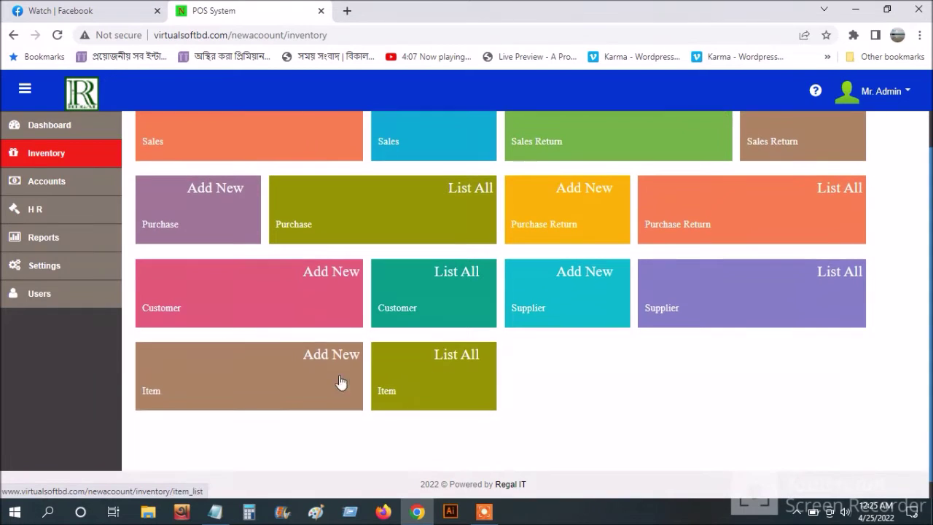
- Start a new item with code abc1235, name Epson l3110 and a printer description
click(249, 373)
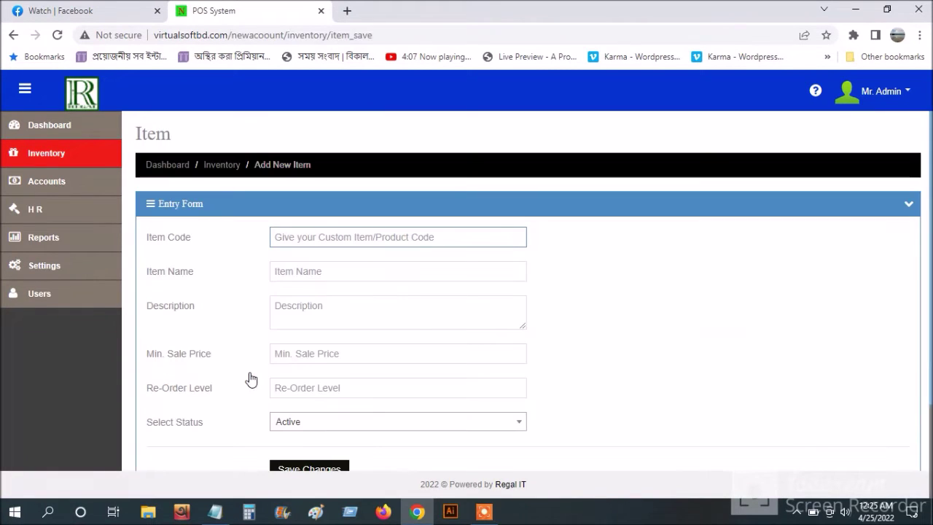
click(316, 237)
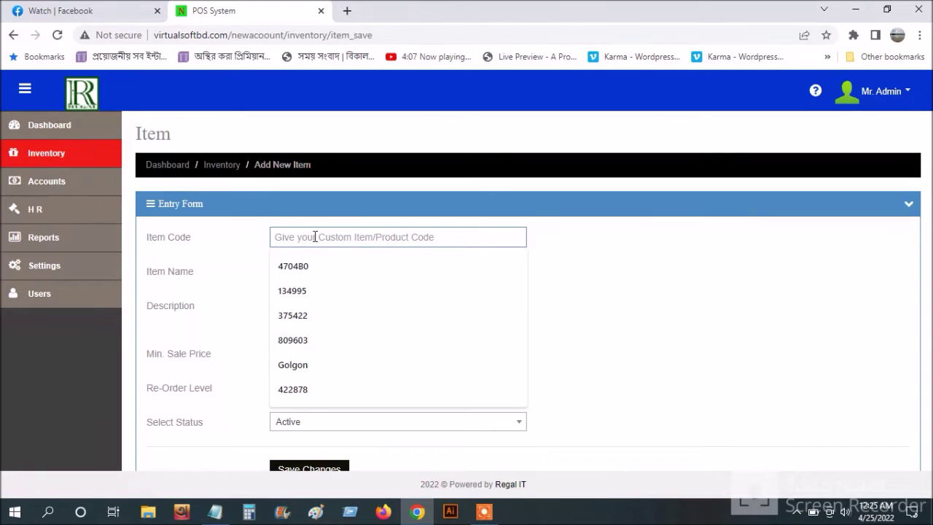
text(abc12)
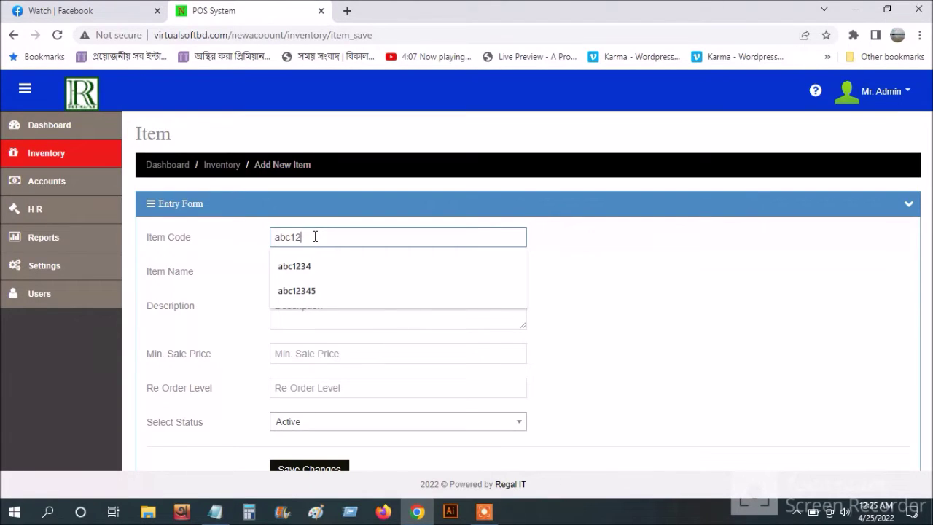
text(35)
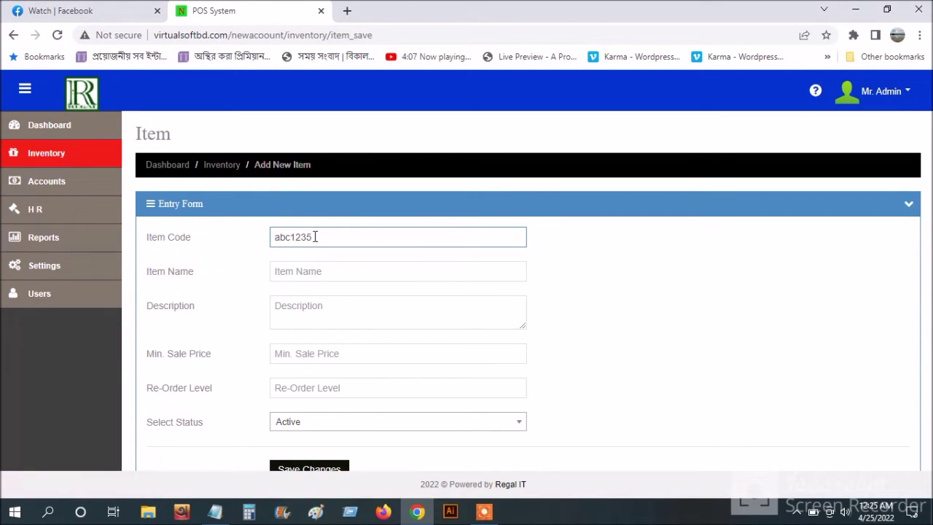
click(320, 273)
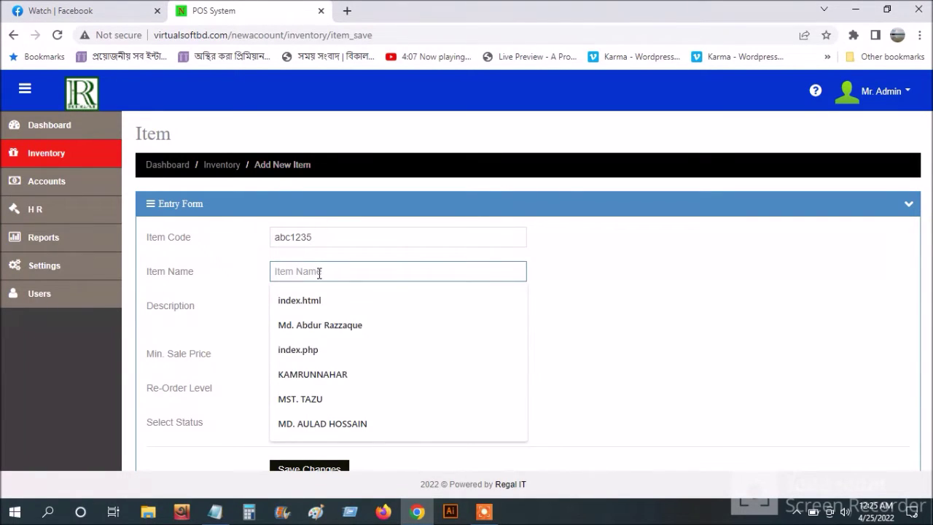
text(E)
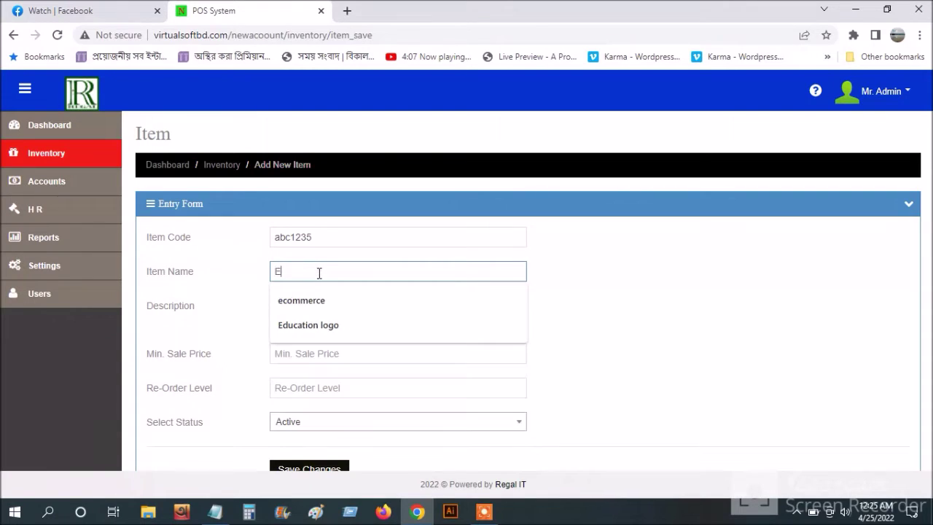
text(pso)
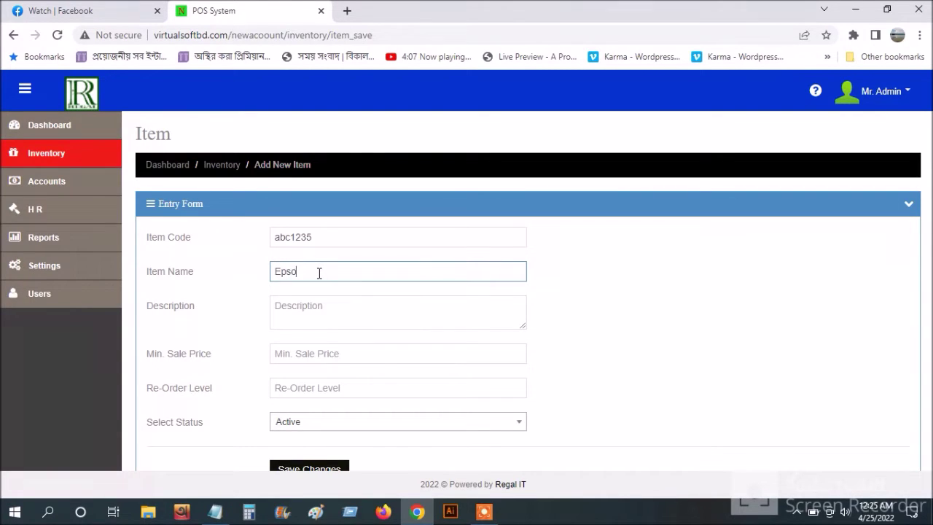
text(n l3110)
click(310, 308)
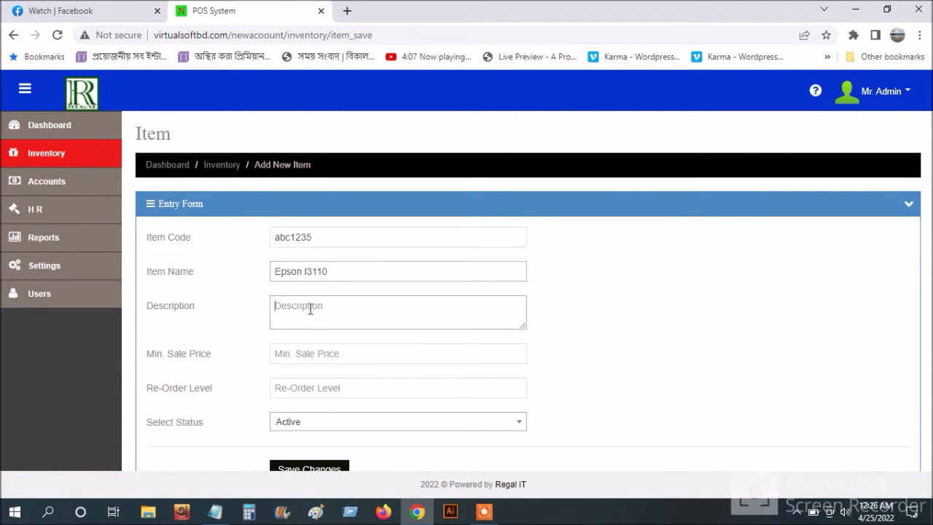
text(Printer)
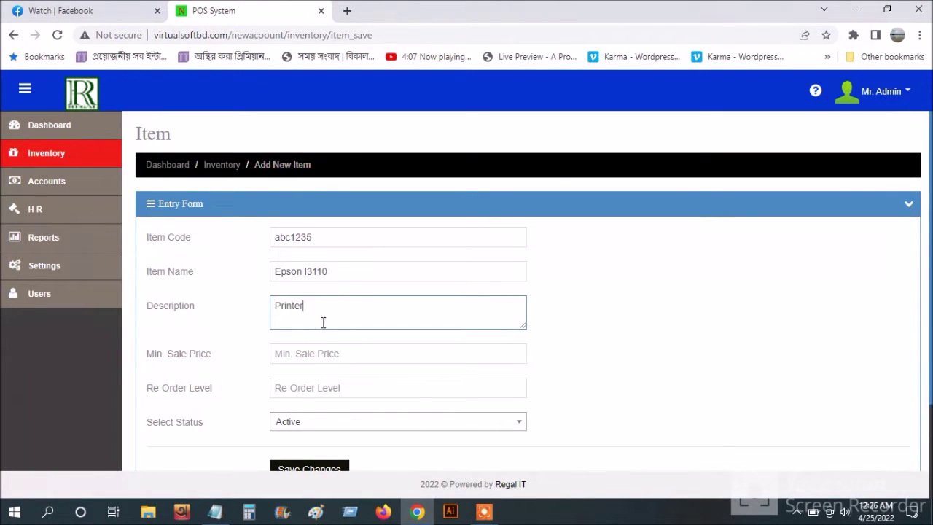
scroll(319, 321, down, 2)
- Set minimum sale price 19000 and re-order level 10, save the item, and return to Inventory
click(311, 255)
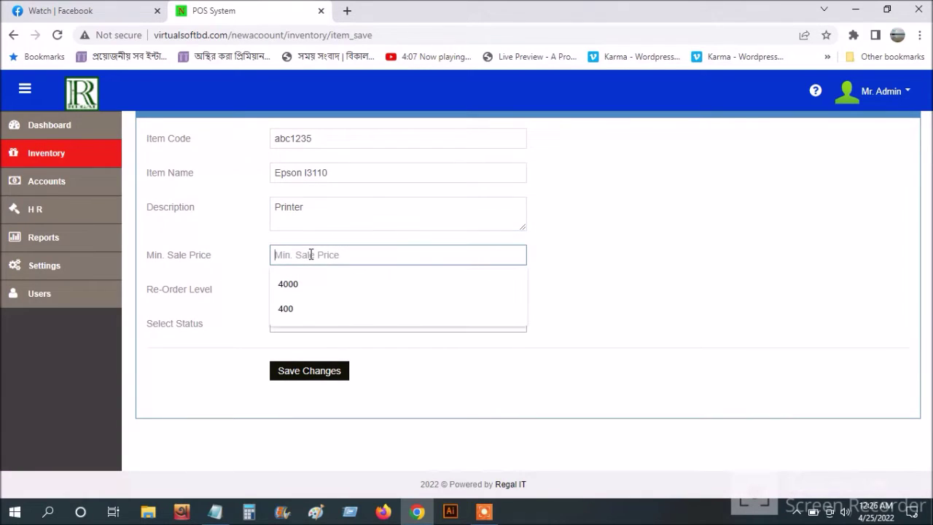
text(14)
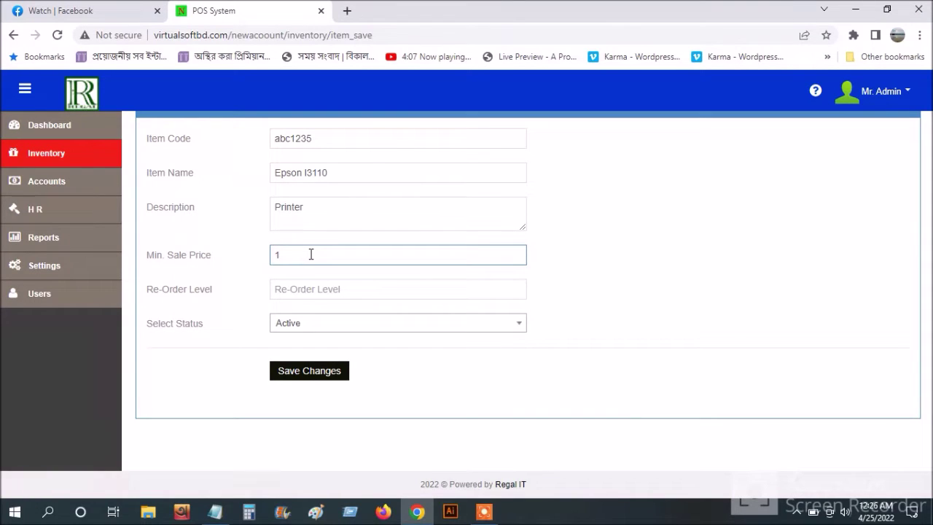
text(9000)
click(310, 286)
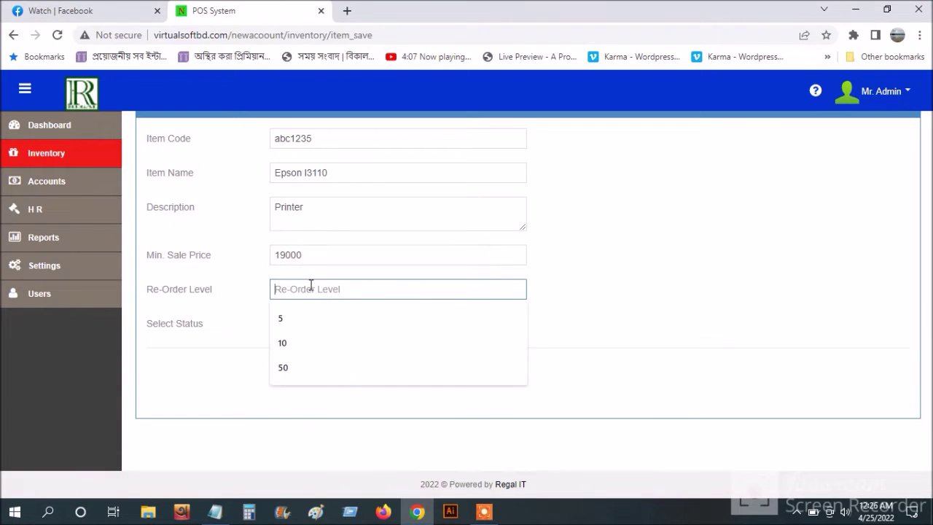
text(10)
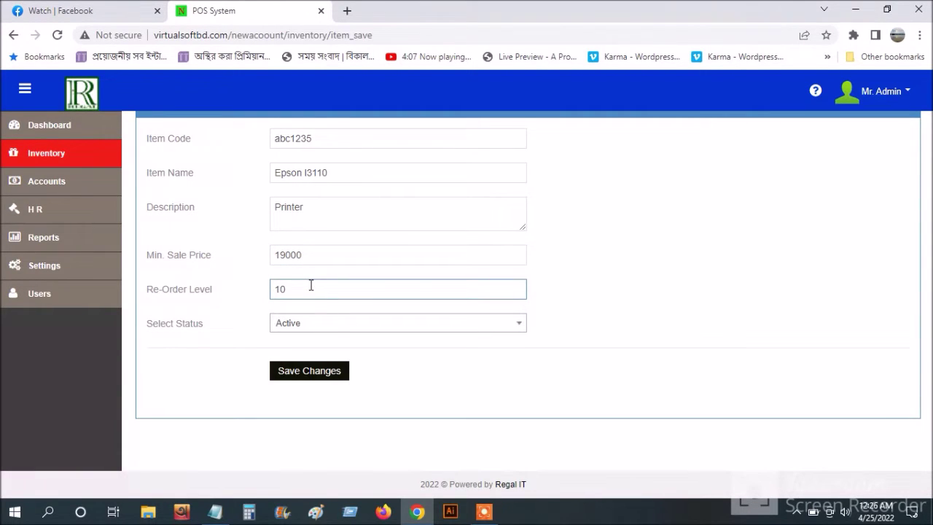
click(309, 370)
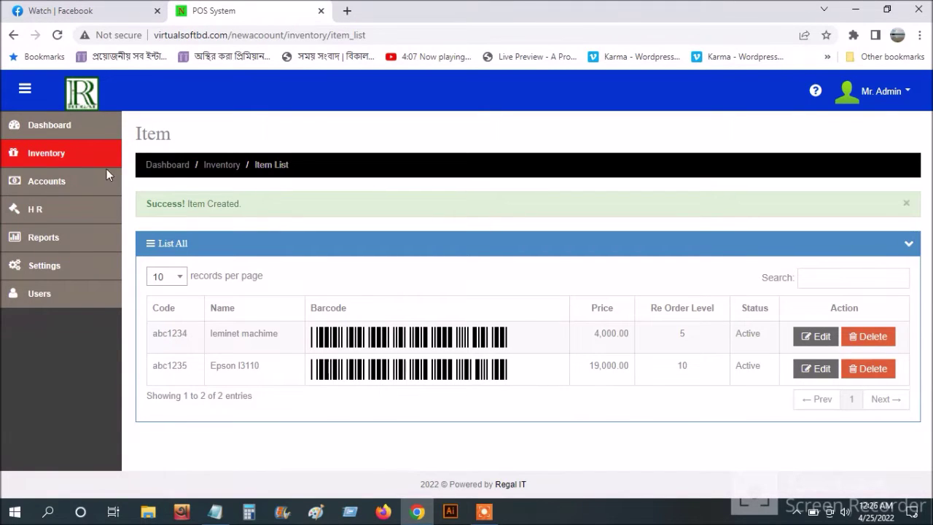
click(53, 154)
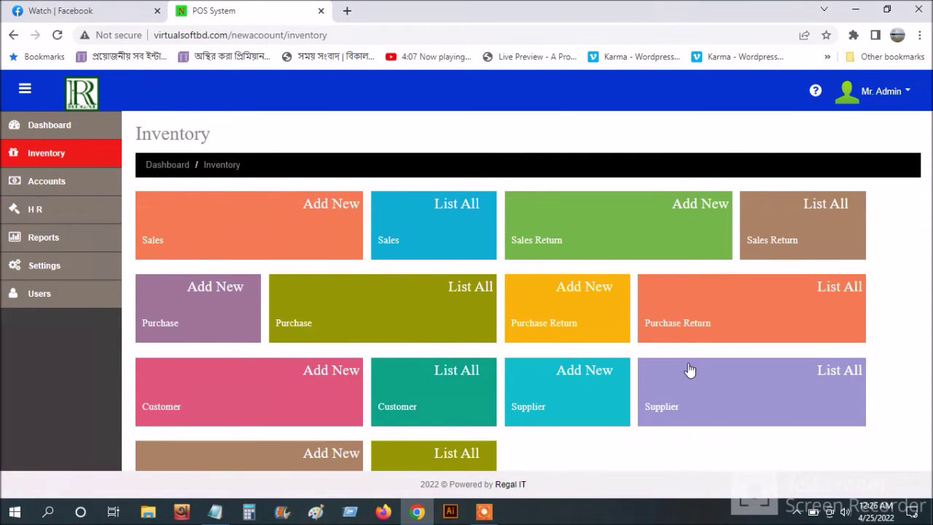
- Start a new supplier named Royans Computer with address Mymensingh Gangginapar
click(573, 387)
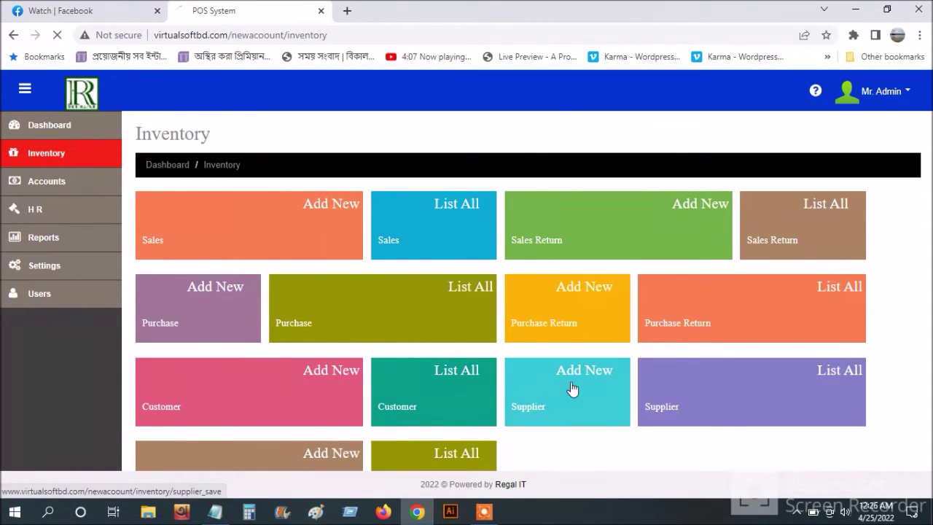
scroll(477, 325, down, 1)
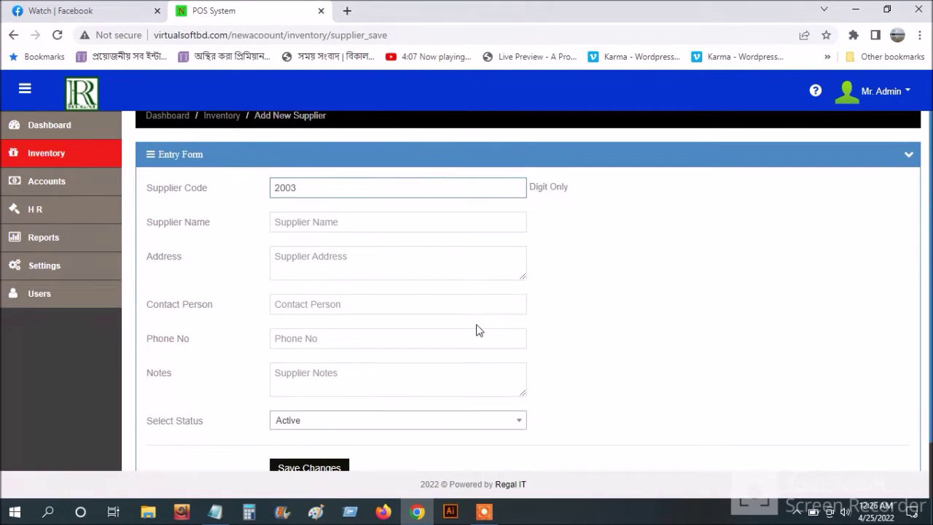
click(298, 218)
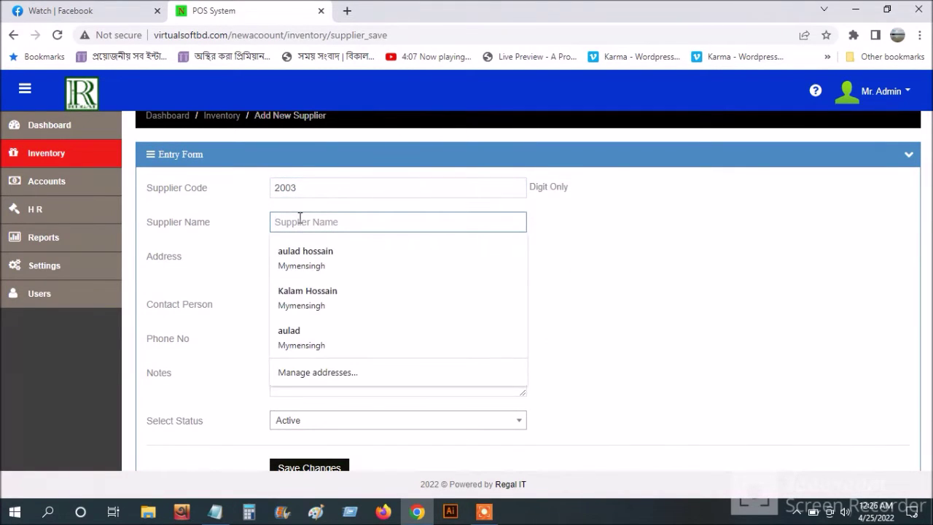
text(R)
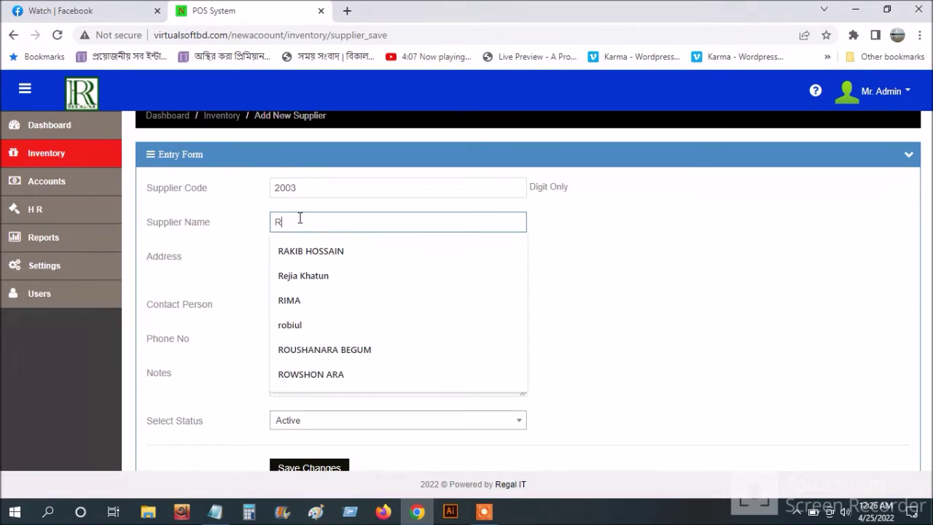
text(oyans C)
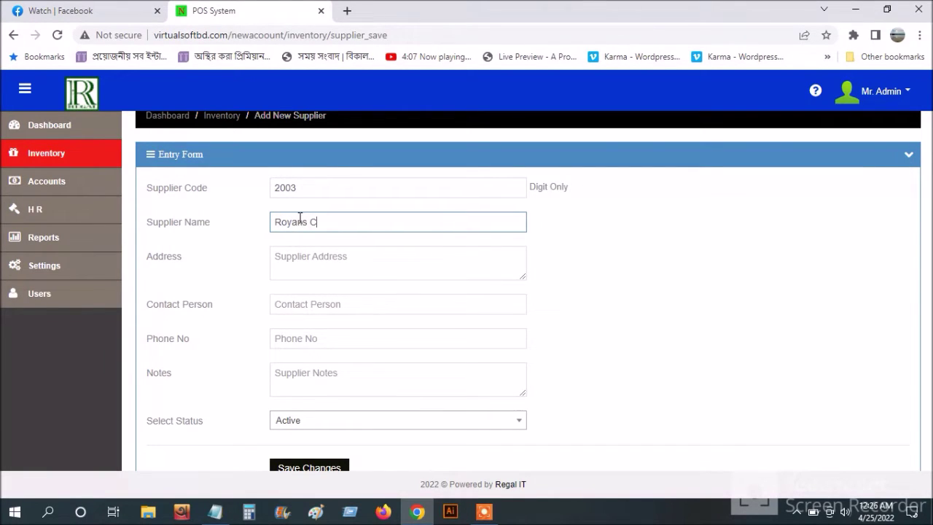
text(omputer)
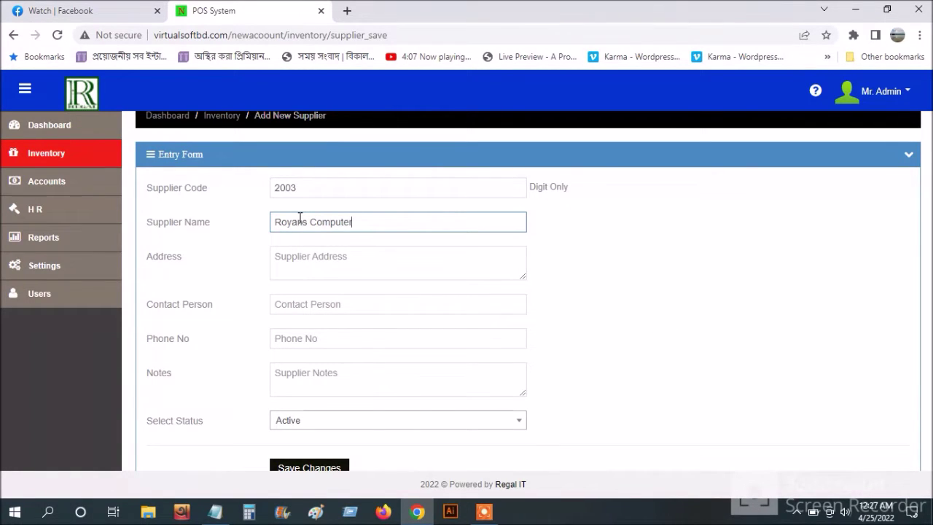
click(340, 265)
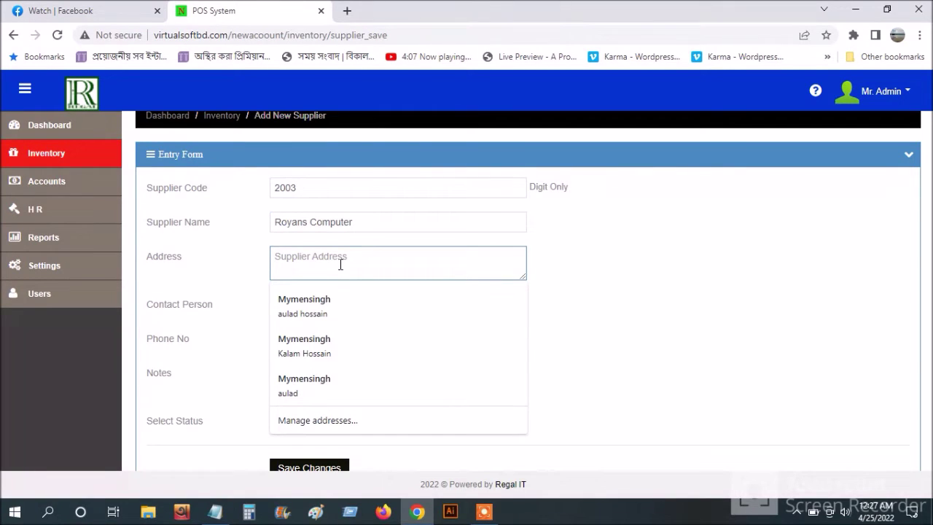
text(Mymensingh Gangginapar)
click(718, 308)
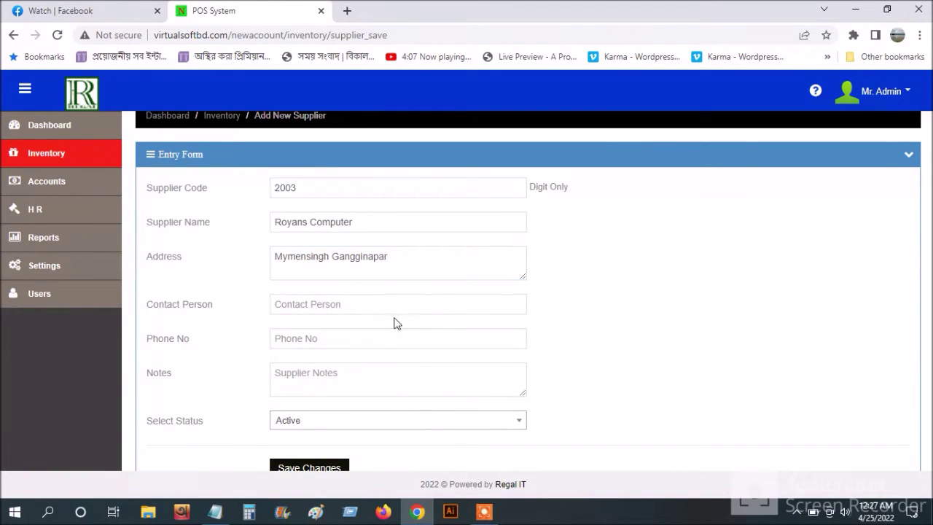
- Fill in the supplier's contact person, phone number and a test note, then save it
click(325, 301)
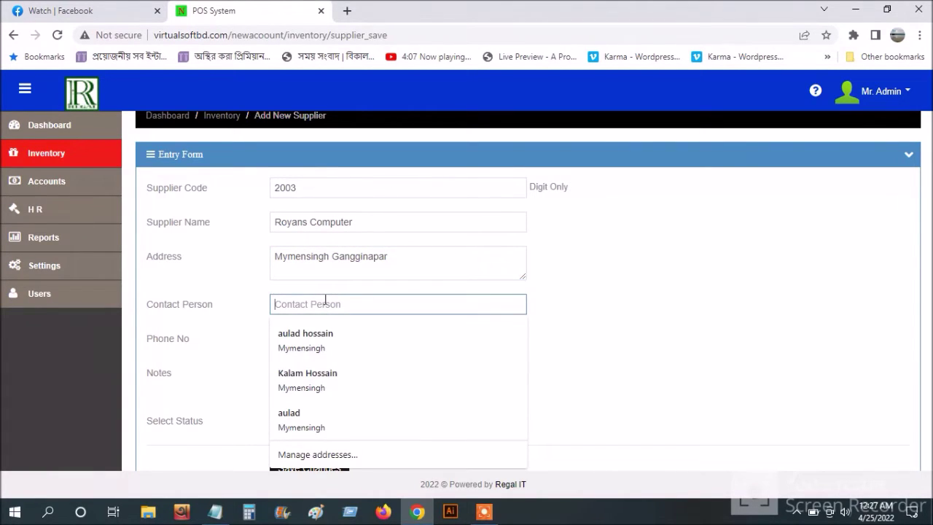
text(Selim)
click(331, 340)
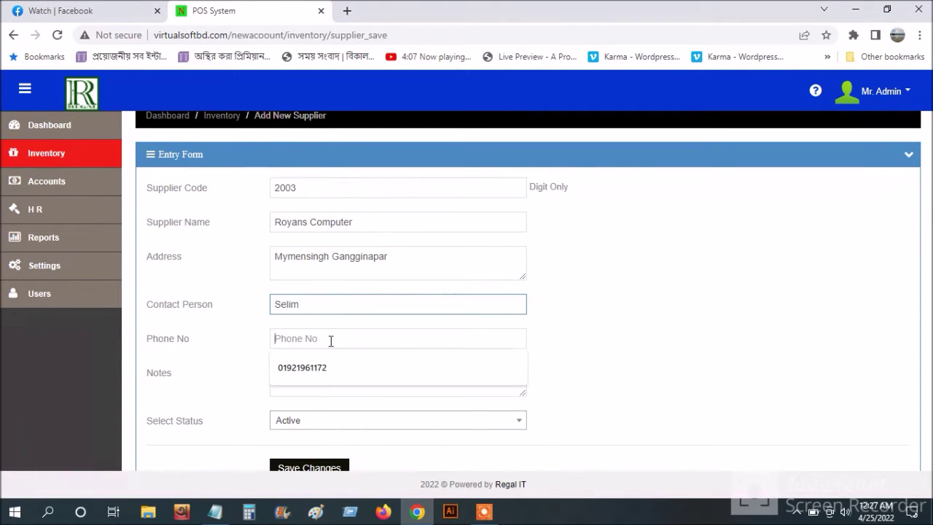
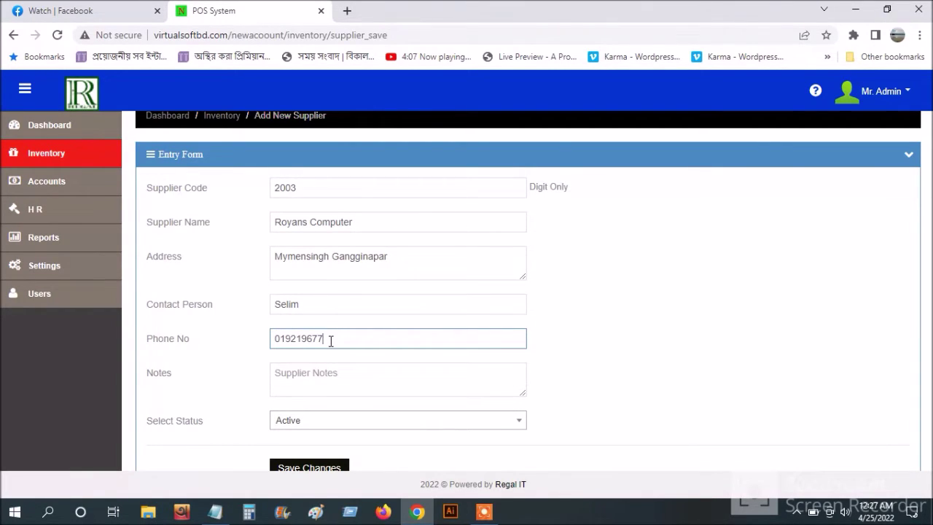
click(345, 368)
text(test)
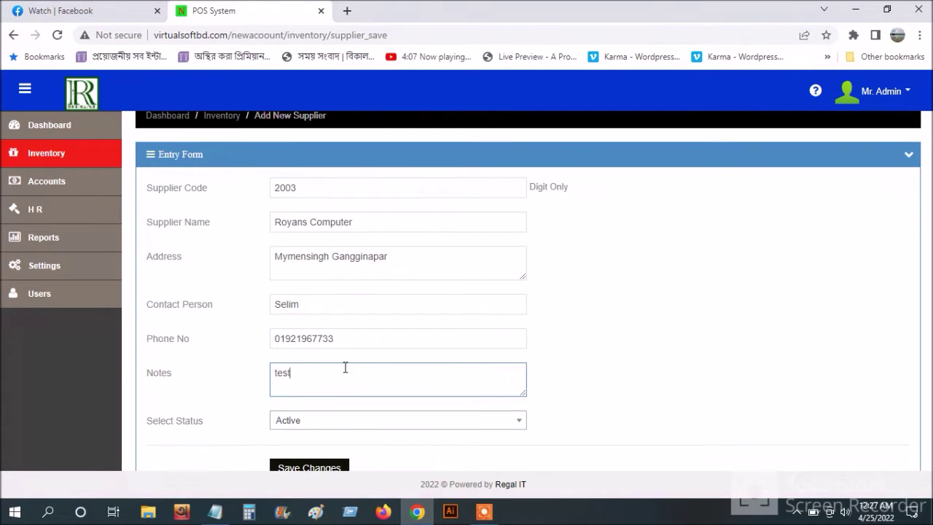
scroll(345, 368, down, 1)
scroll(309, 429, up, 2)
scroll(309, 429, down, 2)
click(309, 429)
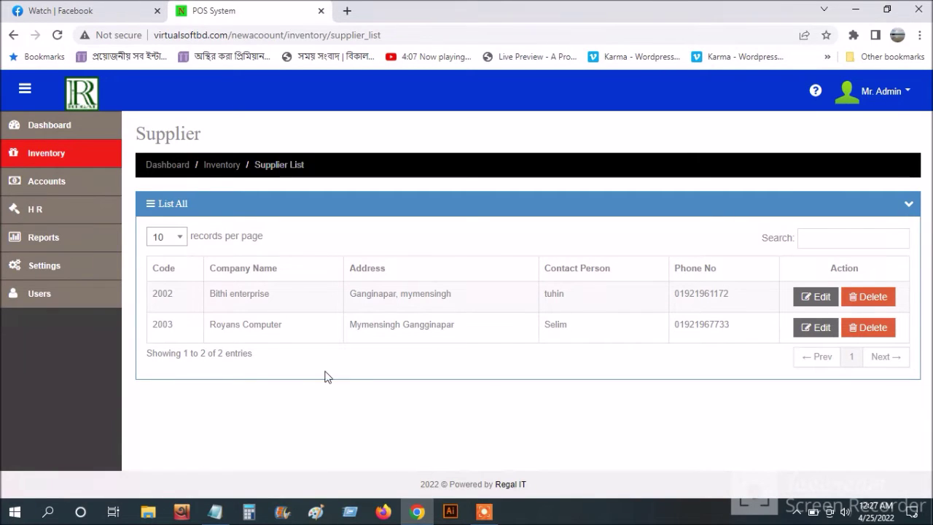
- Start a new purchase entry and select item abc1235 - Epson l3110
click(63, 160)
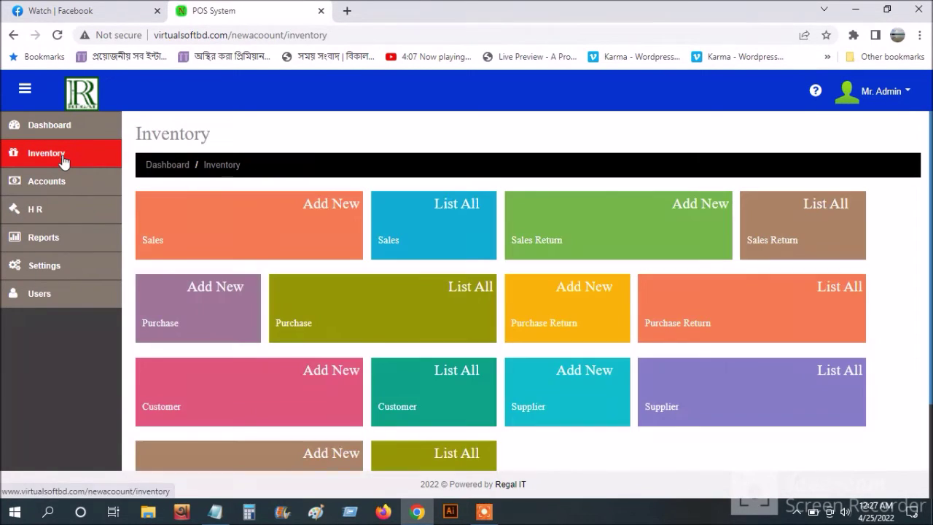
scroll(706, 449, down, 2)
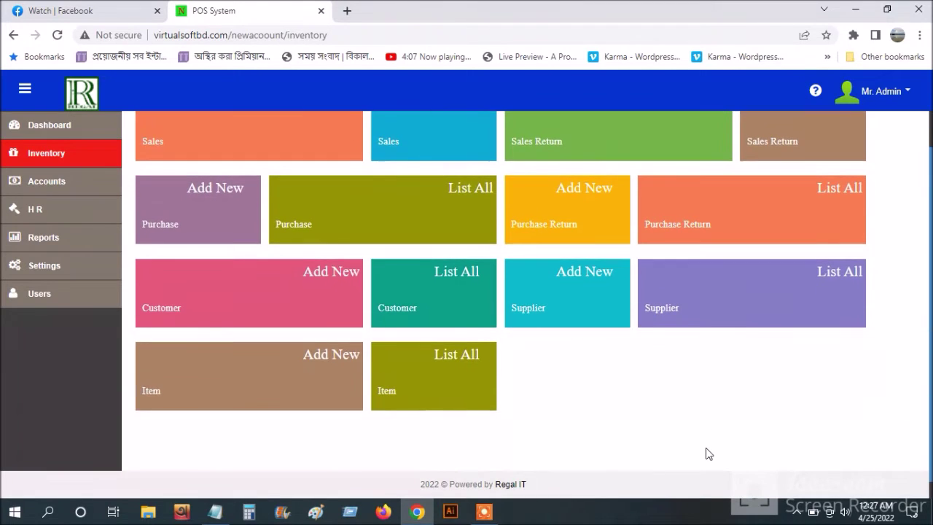
scroll(706, 453, up, 1)
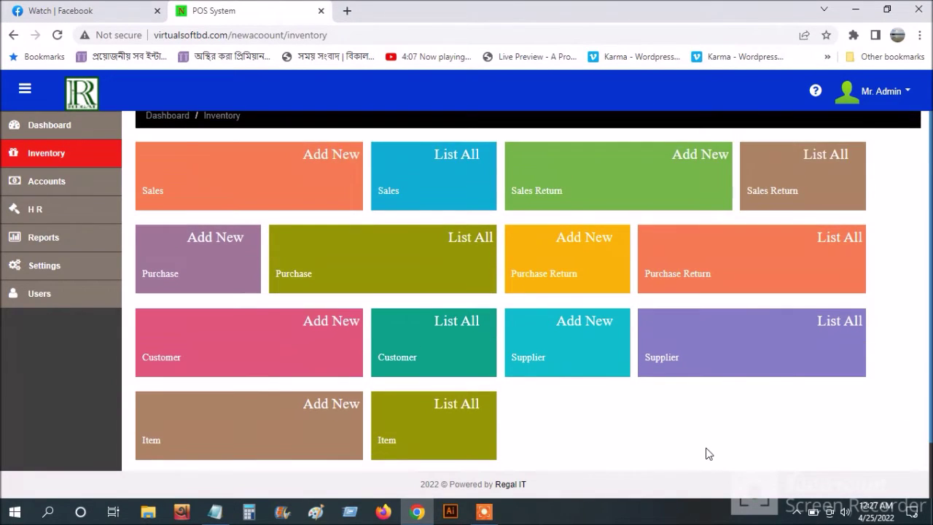
scroll(706, 453, down, 2)
scroll(706, 454, up, 1)
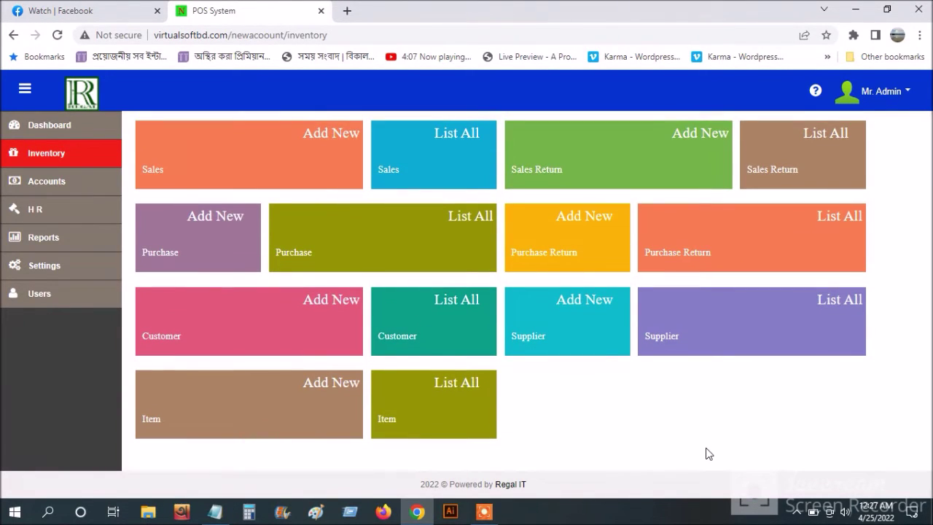
scroll(705, 454, up, 1)
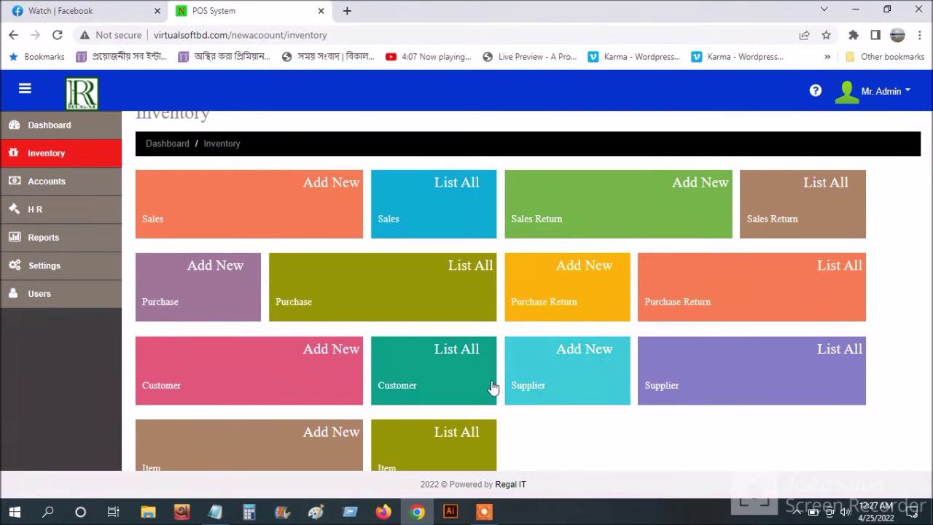
click(194, 307)
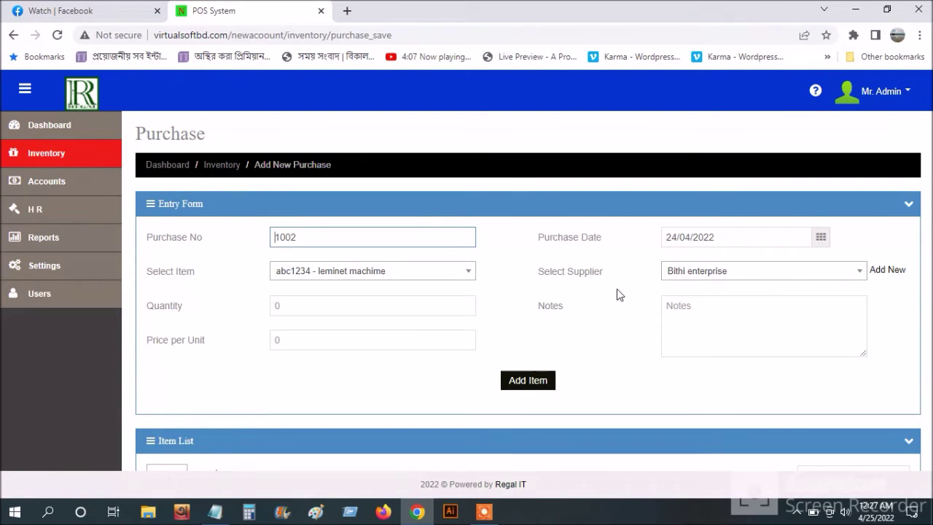
click(358, 277)
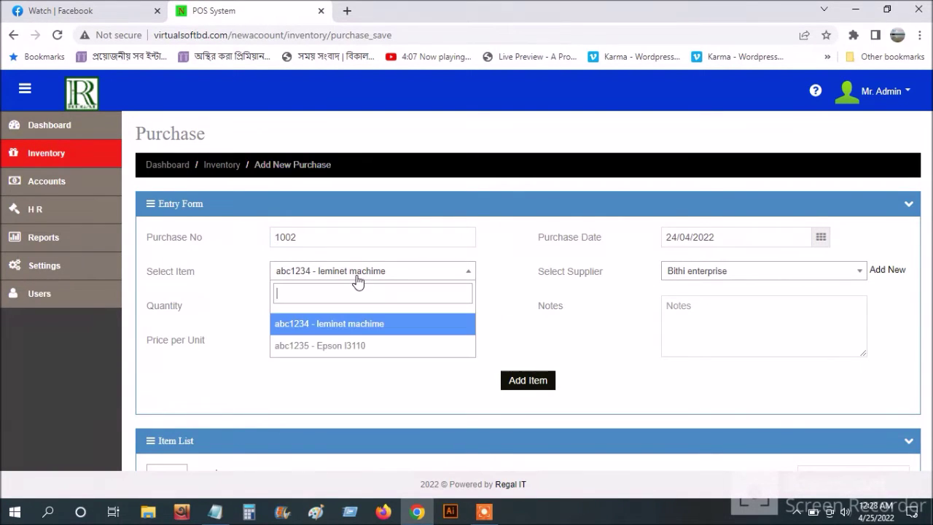
click(341, 347)
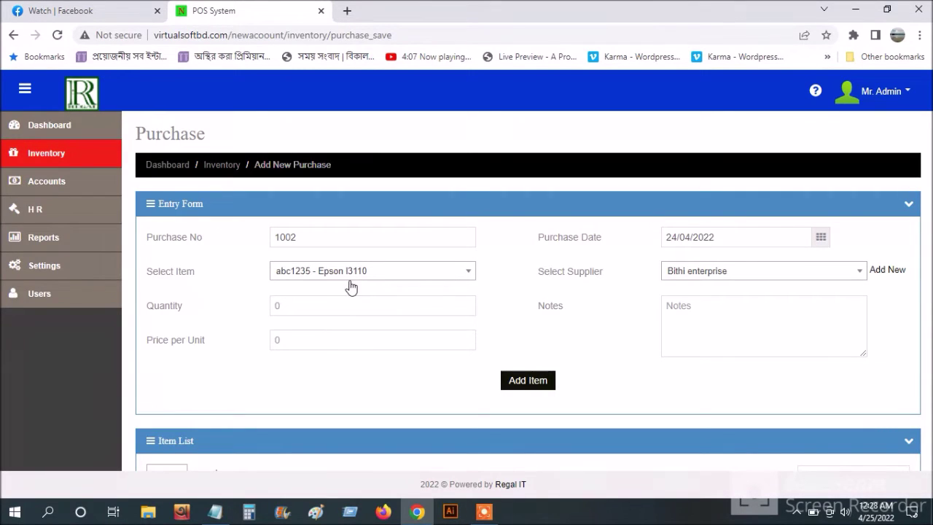
- Add the line with quantity 30, price 15000 per unit and note 'test' to the purchase
click(301, 309)
text(30)
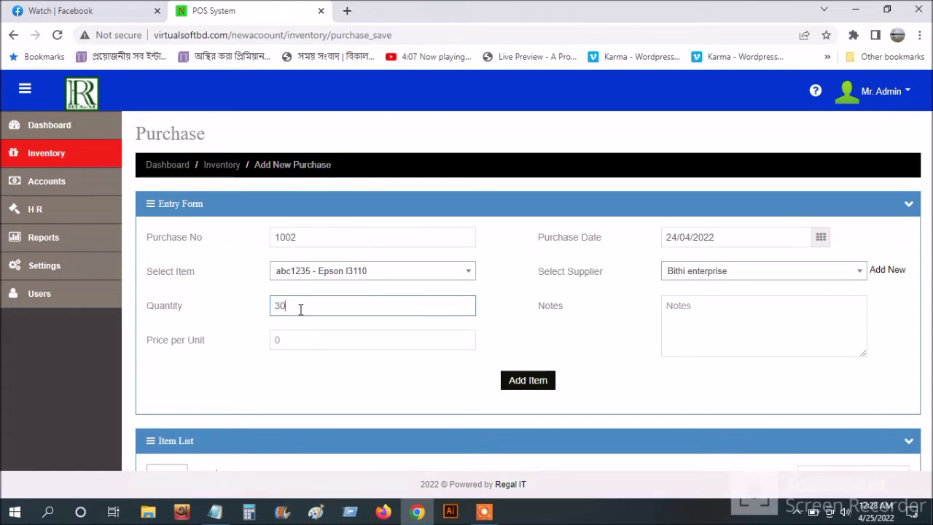
click(300, 344)
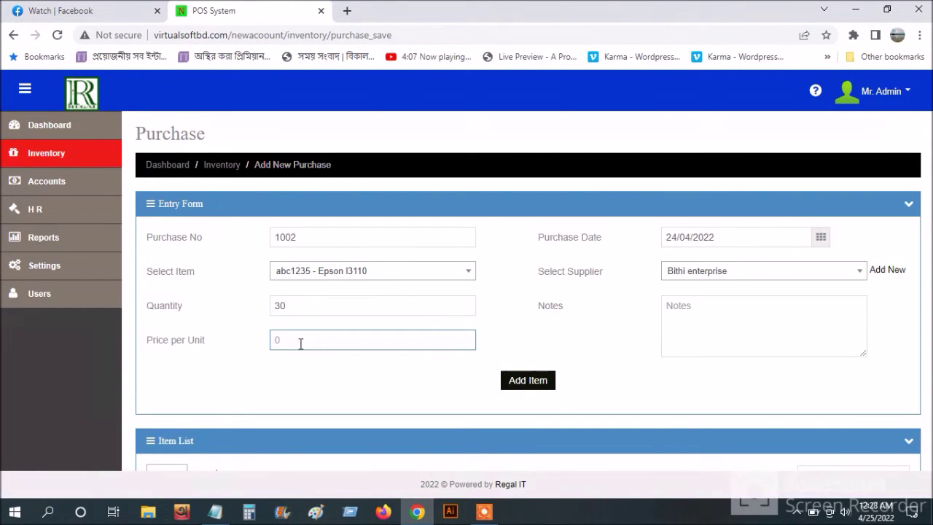
text(15000)
click(765, 333)
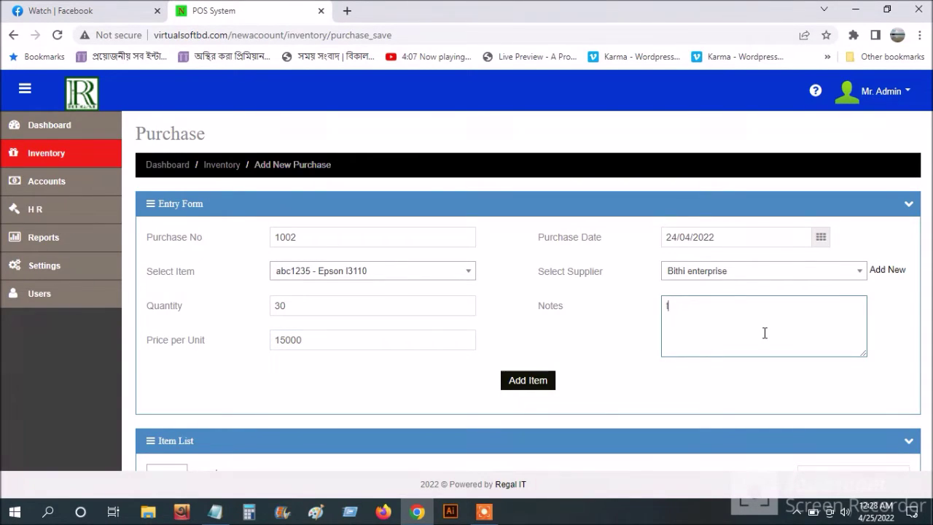
text(tes)
scroll(711, 357, down, 1)
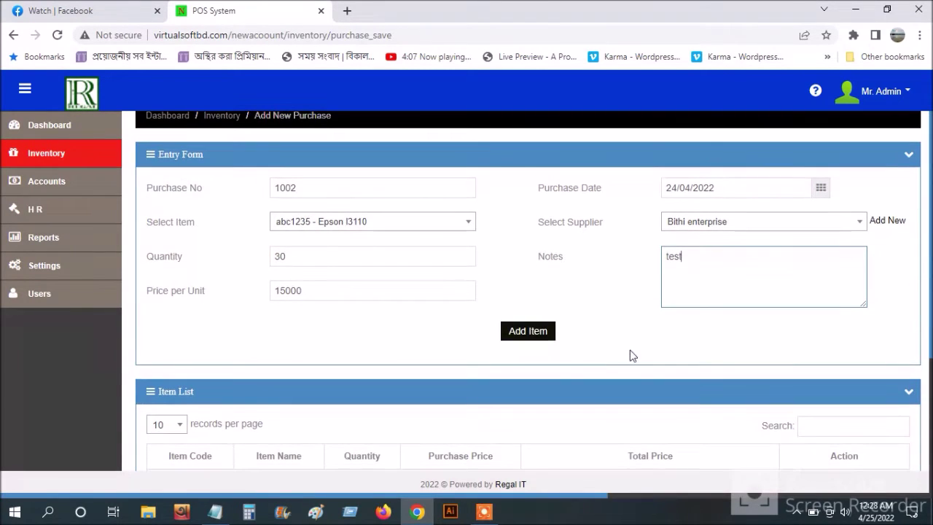
click(556, 341)
scroll(556, 341, down, 3)
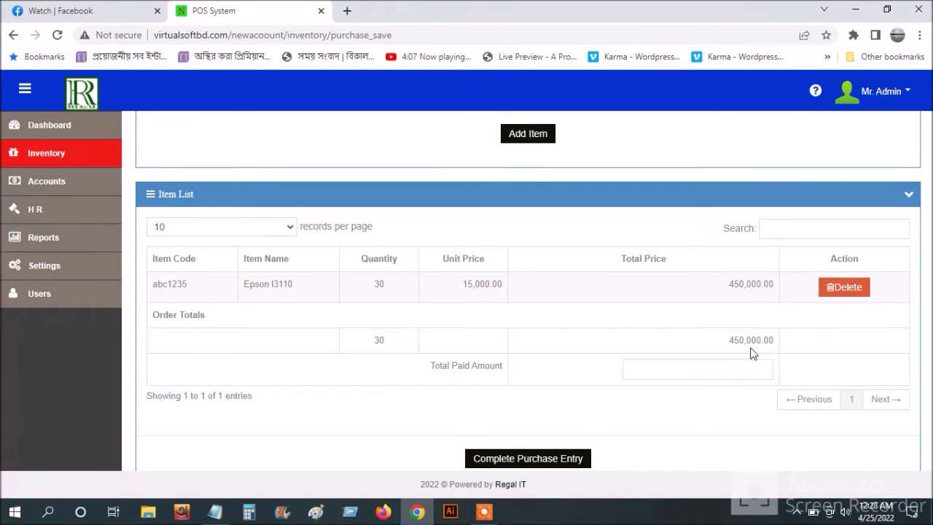
scroll(754, 354, down, 1)
- Enter 300000 as paid, complete purchase 1002, then choose Delete on its Purchase List row
click(700, 338)
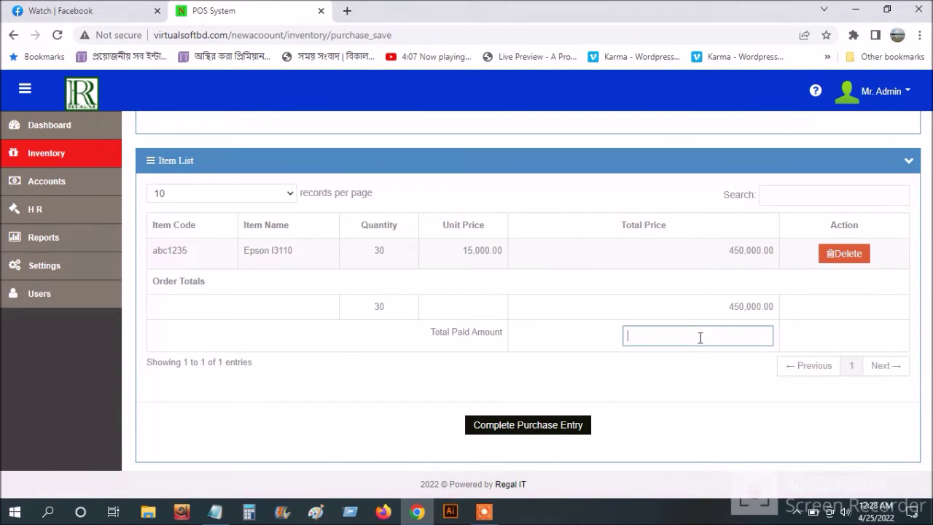
text(300000)
click(535, 433)
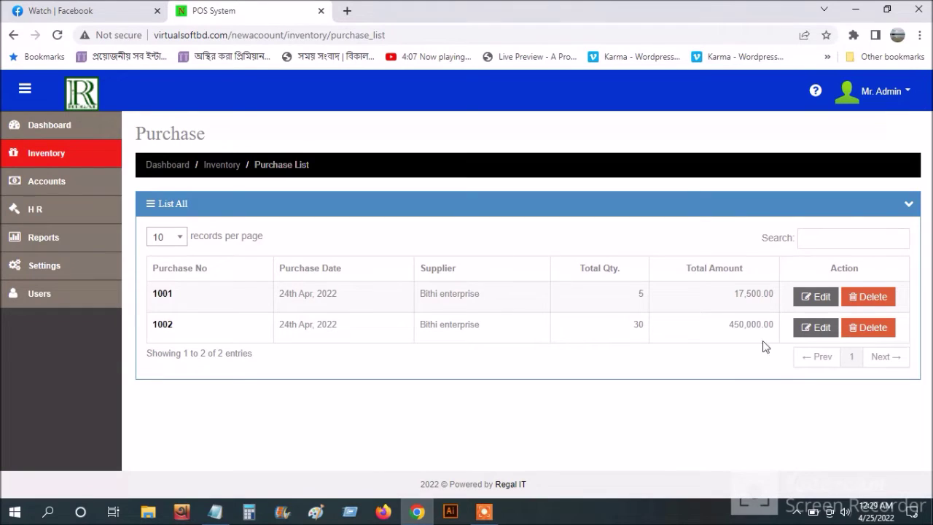
click(875, 330)
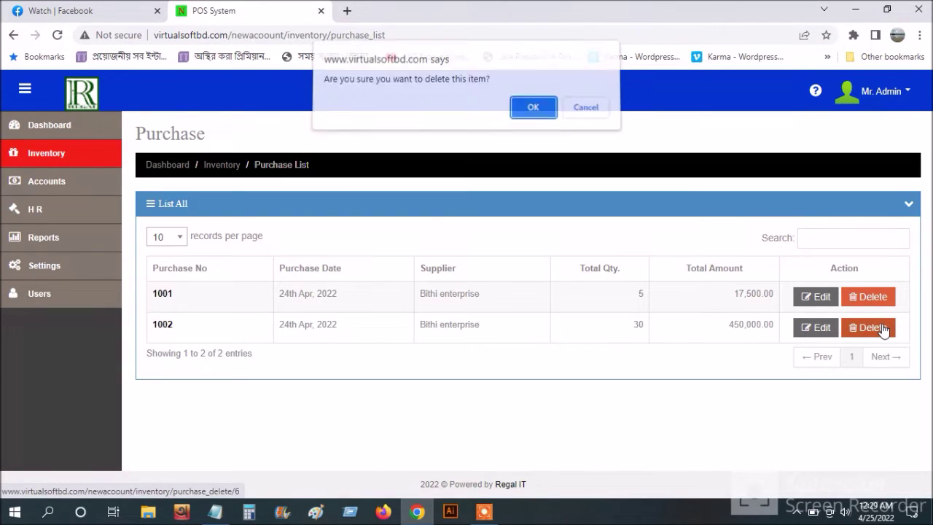
- Confirm deleting purchase 1002 and start a new purchase from Royans Computer for Epson l3110
click(533, 111)
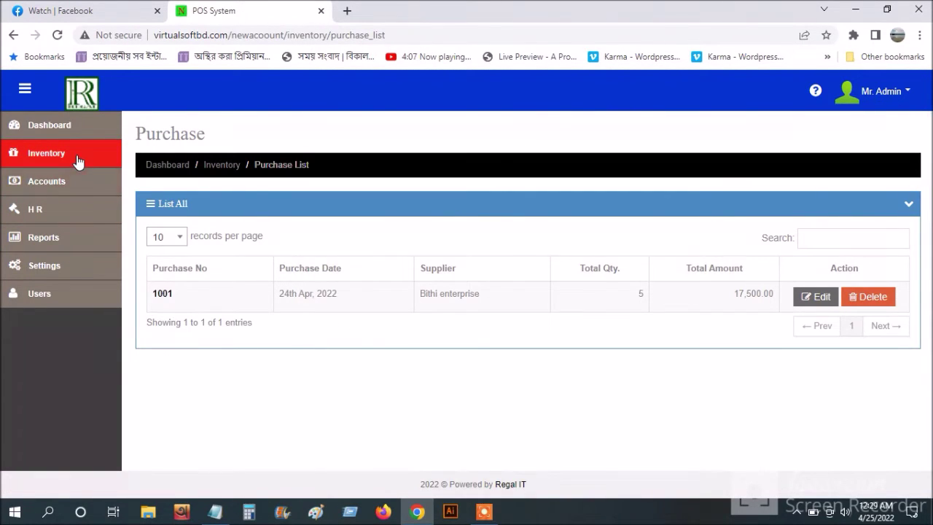
click(78, 160)
click(234, 320)
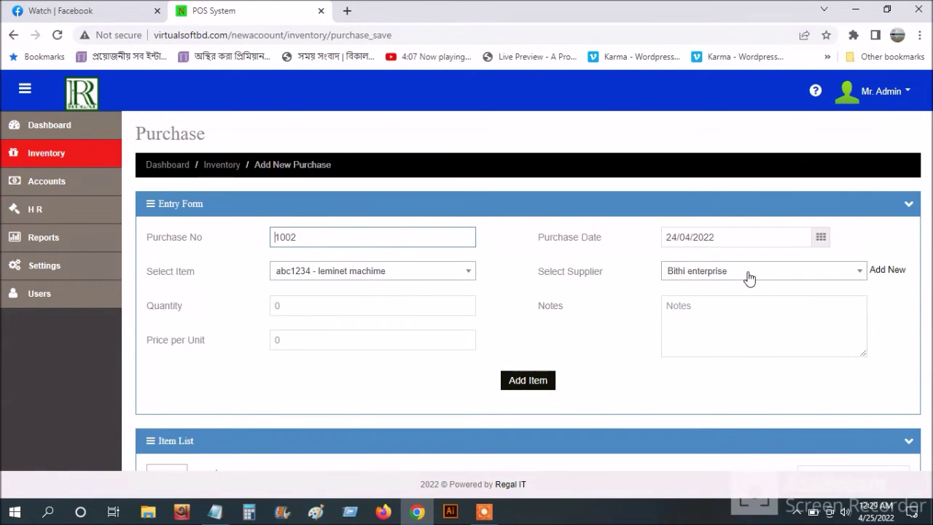
click(749, 278)
click(736, 342)
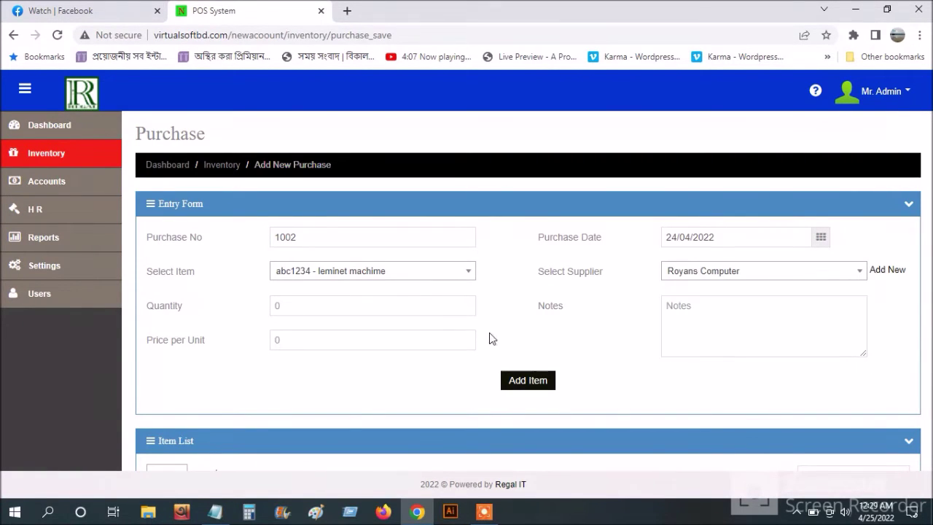
click(364, 273)
click(356, 344)
- Add 30 units at 15000 with a test note, pay 30,000, and complete the purchase
click(327, 309)
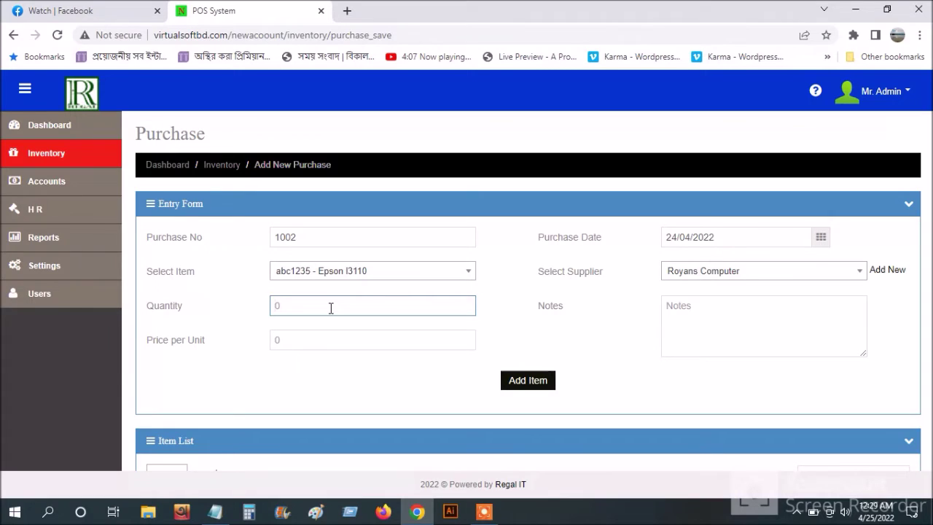
text(30)
click(711, 312)
text(test)
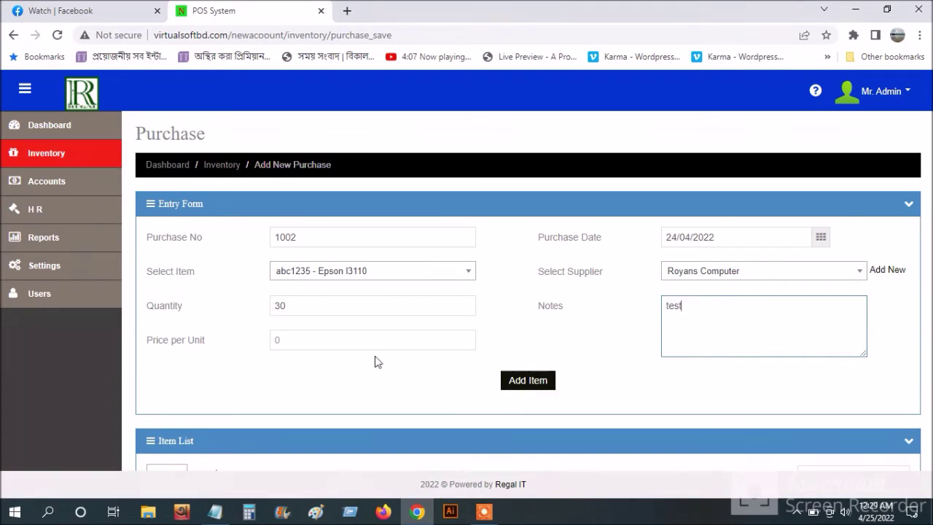
click(305, 340)
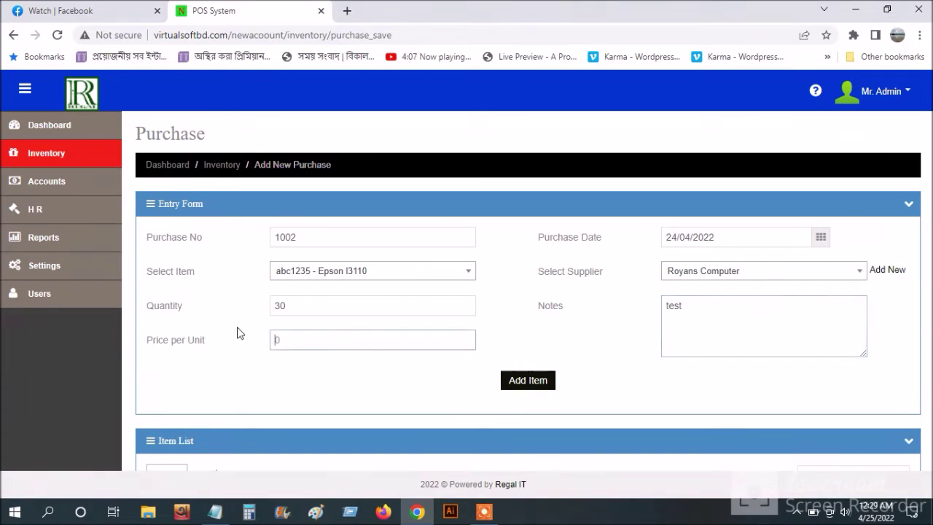
text(15000)
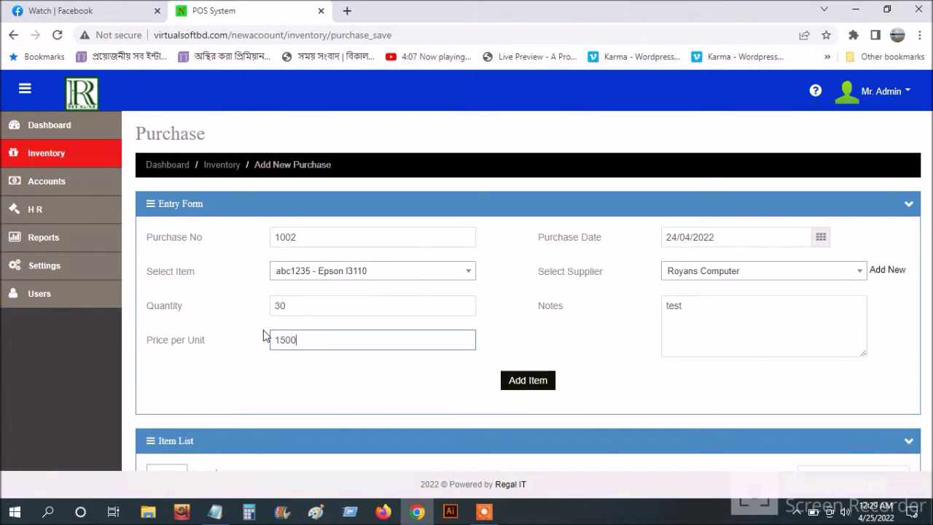
click(531, 386)
scroll(632, 392, down, 3)
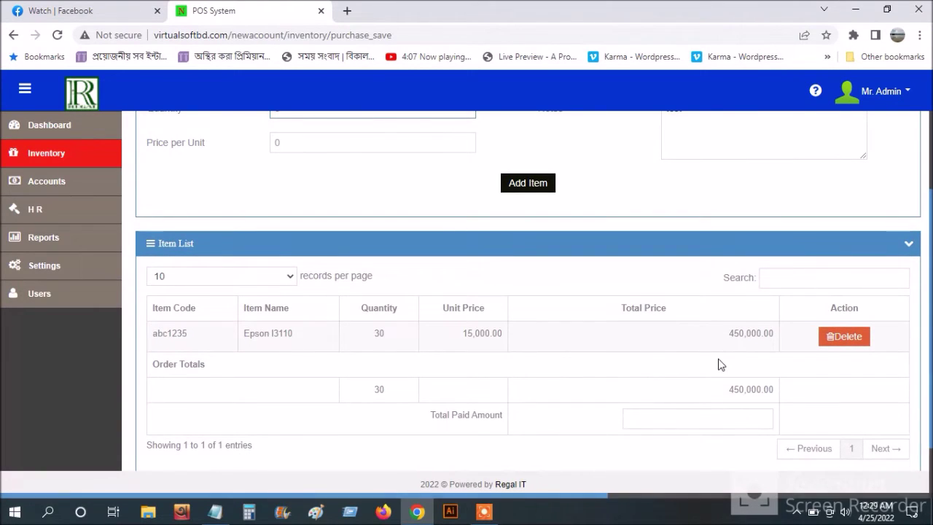
scroll(719, 368, down, 1)
click(708, 342)
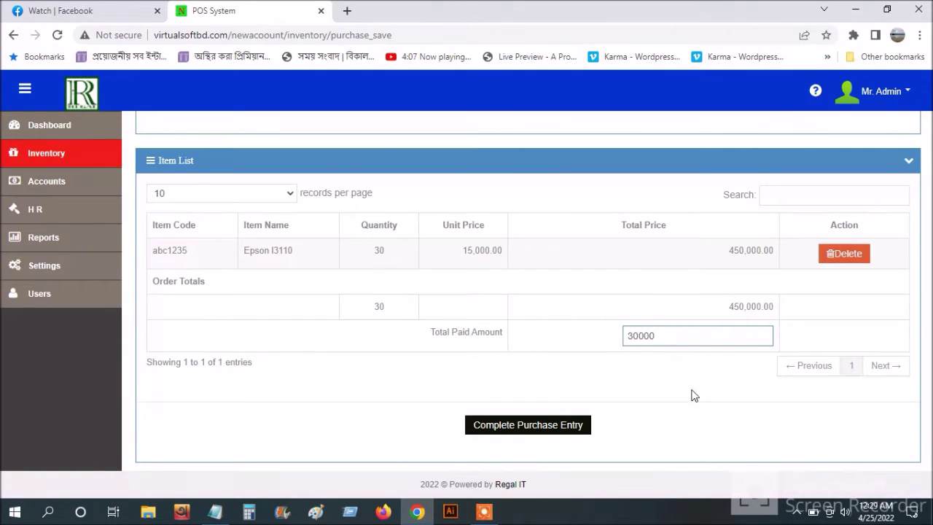
click(571, 428)
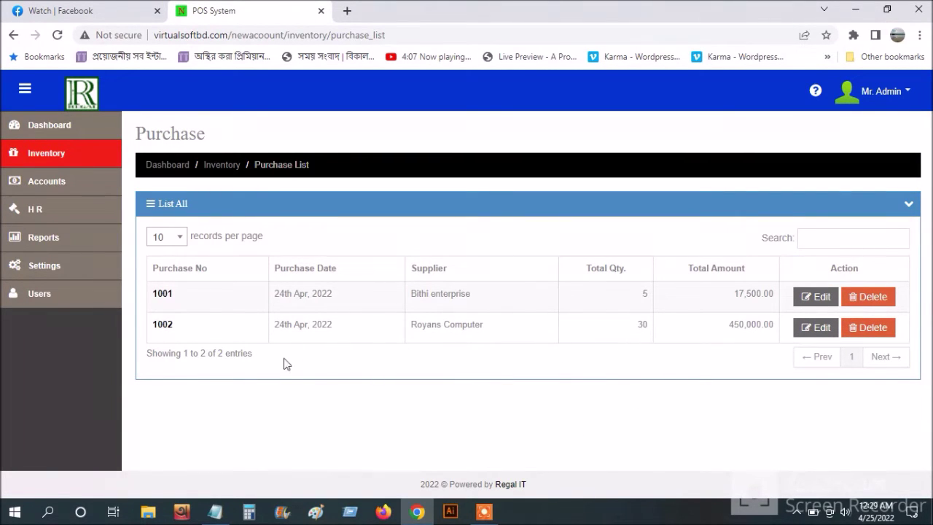
- Review purchase 1002's invoice preview (30,000 paid, 420,000 remaining), then return to the POS tab
click(167, 332)
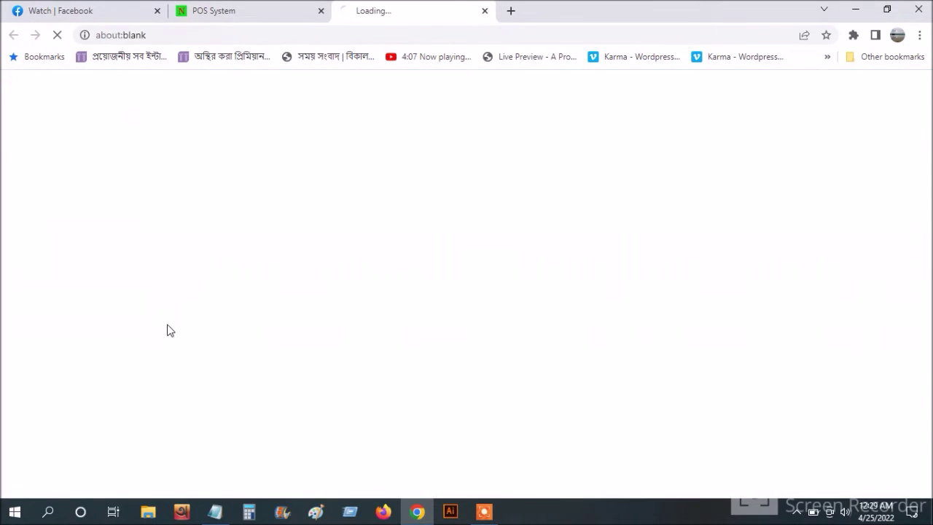
scroll(822, 388, down, 2)
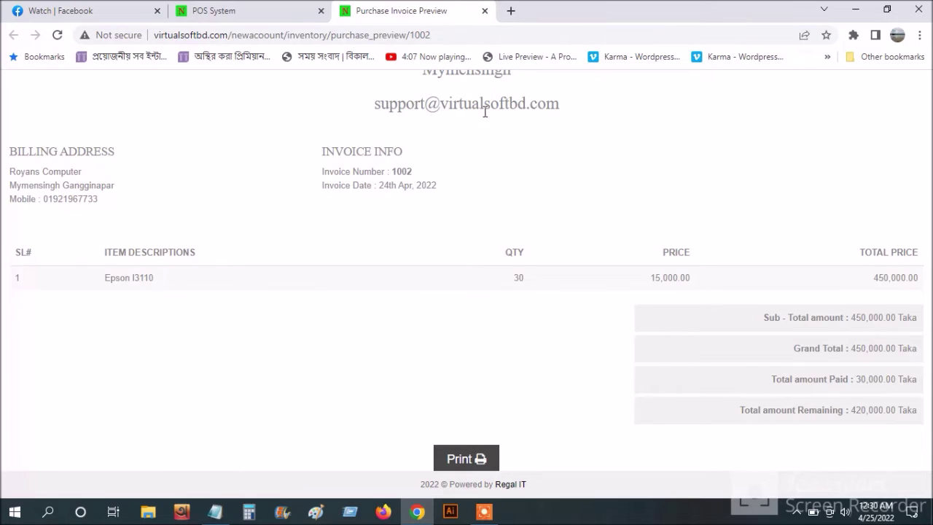
click(299, 6)
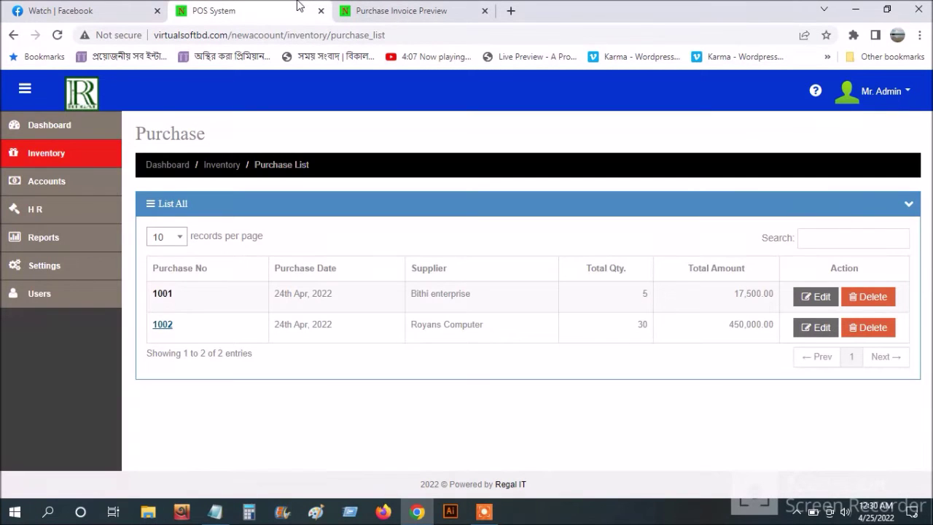
- Start a new payment receipt and select Royans Computer as the supplier
click(82, 183)
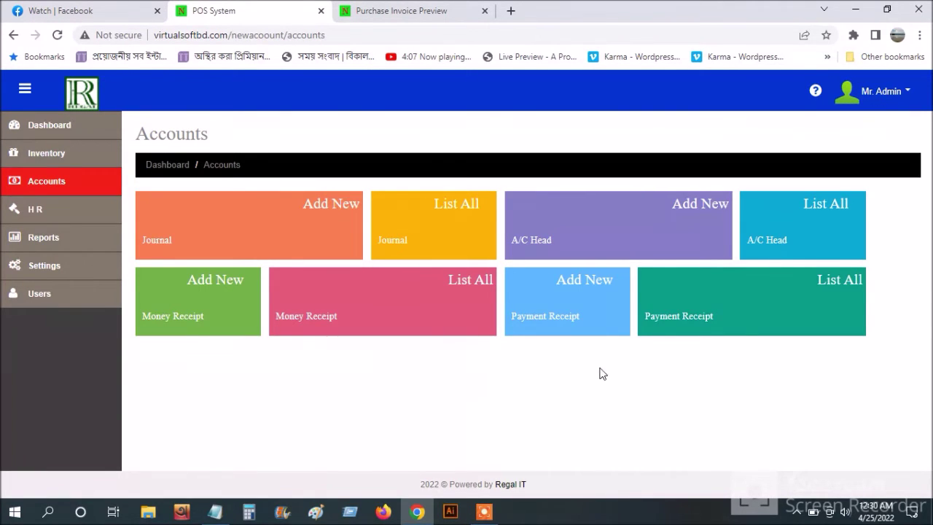
click(602, 326)
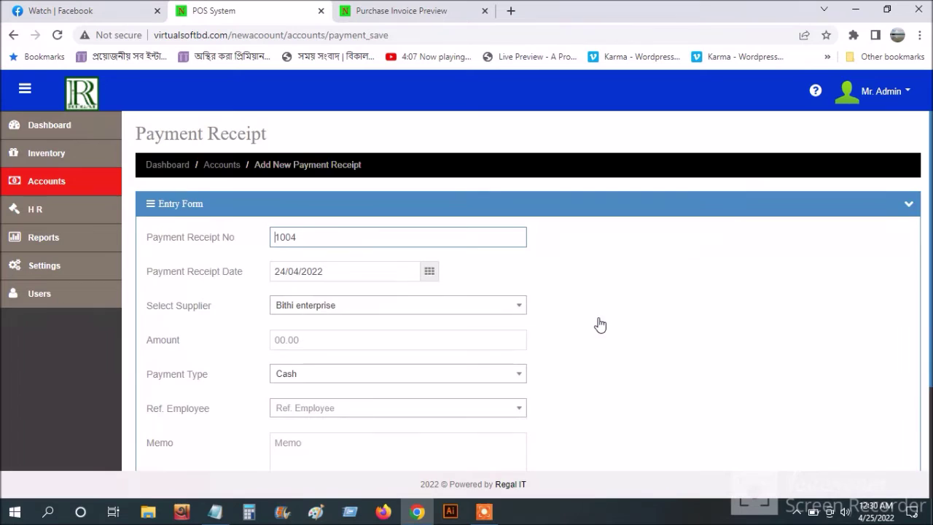
scroll(592, 364, down, 2)
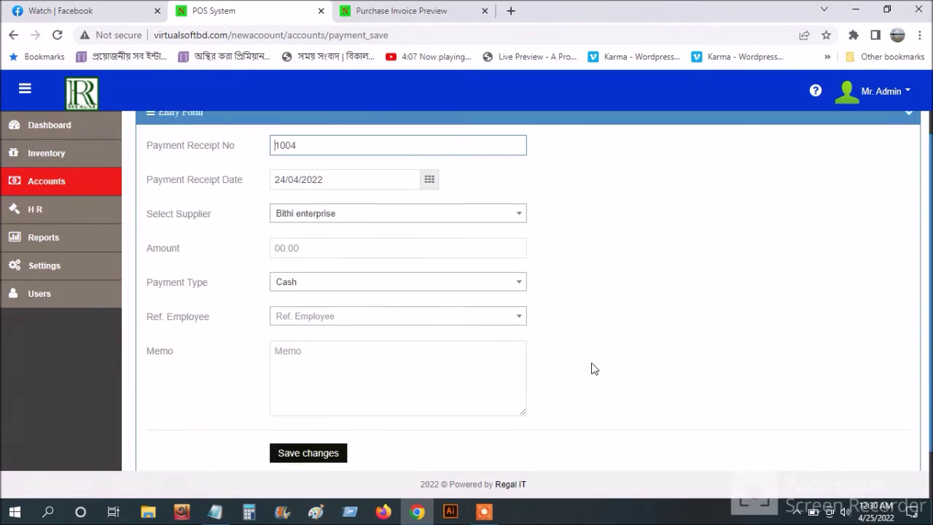
click(370, 210)
click(351, 281)
- Enter 50,000 as the amount, add a memo, save receipt 1004, and return to Accounts
click(308, 240)
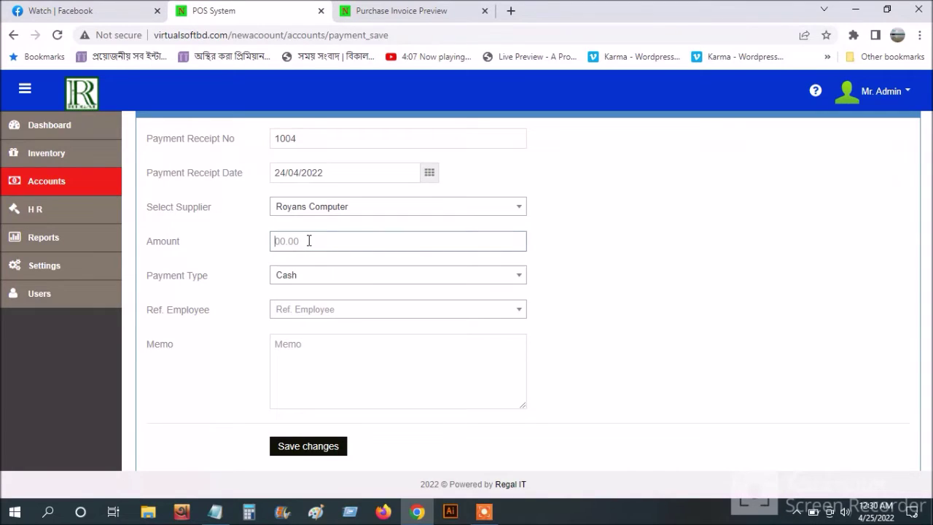
text(50000)
click(322, 313)
click(322, 313)
click(309, 360)
text(test)
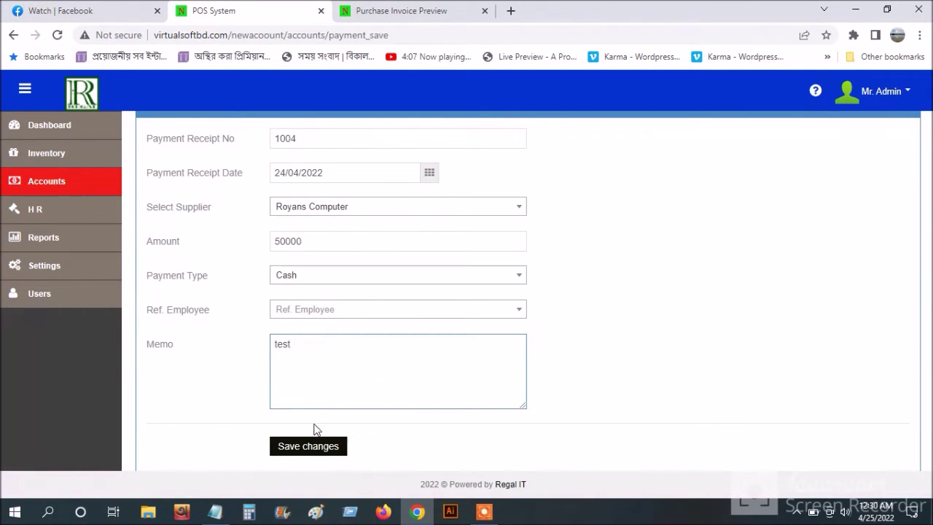
click(316, 447)
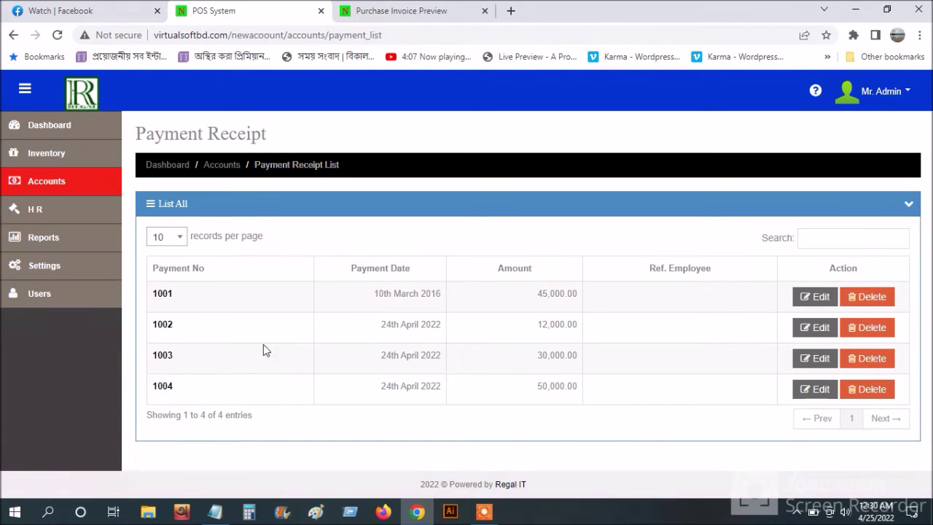
click(88, 184)
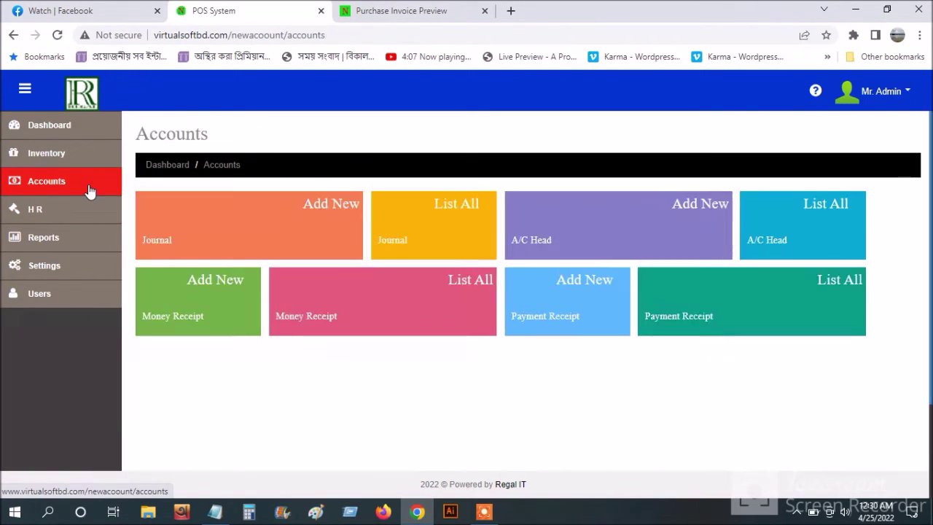
- View the April ledger for Royans Computer, which closes at 370,000 Cr
click(82, 239)
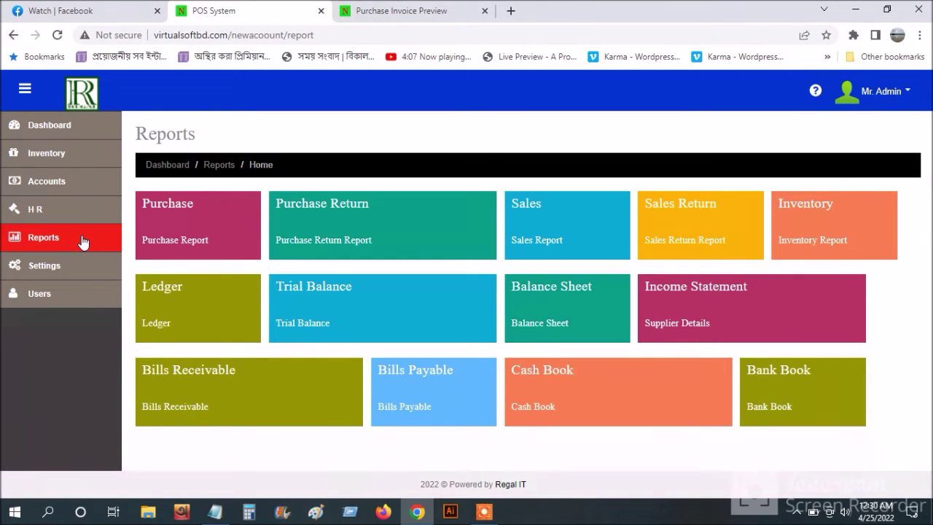
click(167, 295)
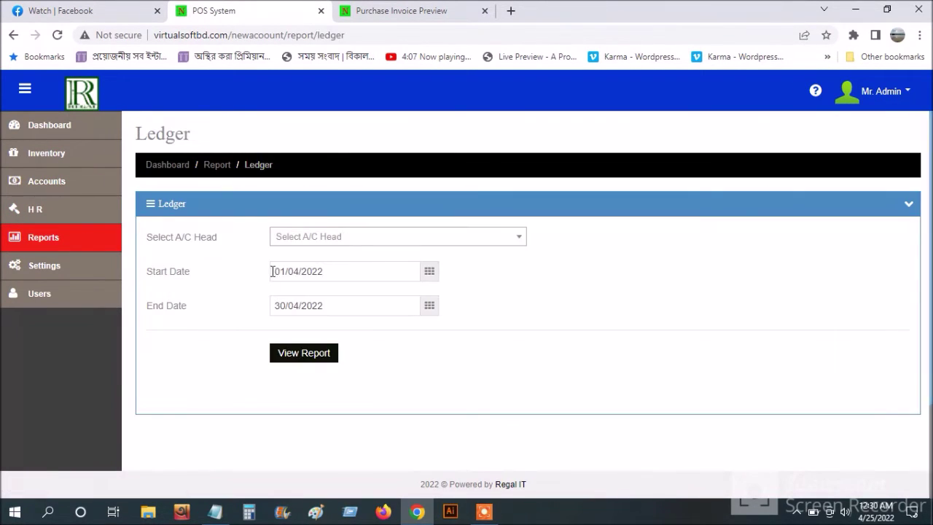
click(314, 241)
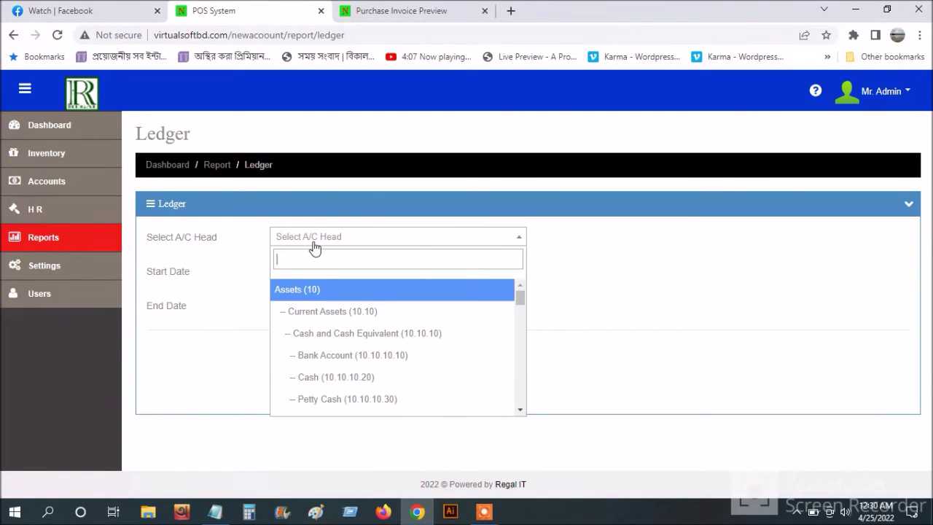
text(ro)
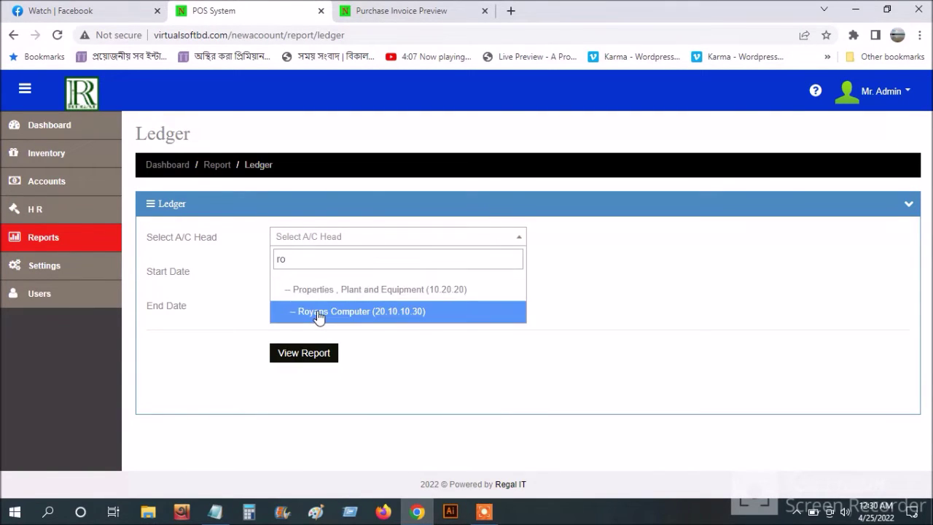
click(318, 312)
click(305, 354)
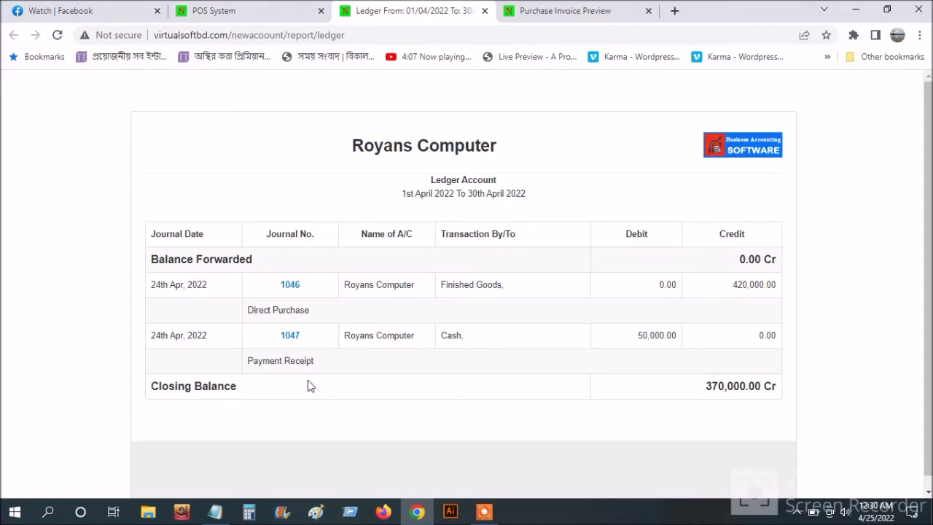
scroll(694, 442, down, 1)
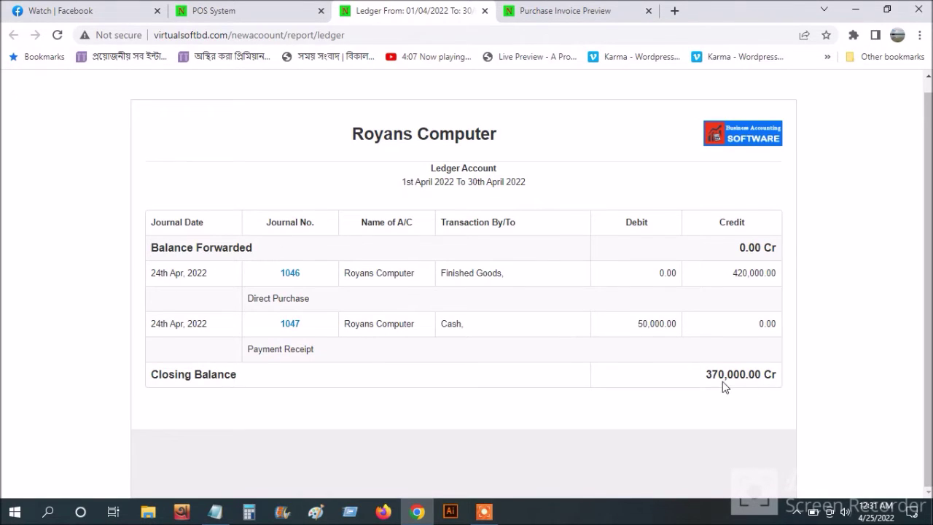
- Go back to the POS page and start another payment receipt from Accounts
click(237, 8)
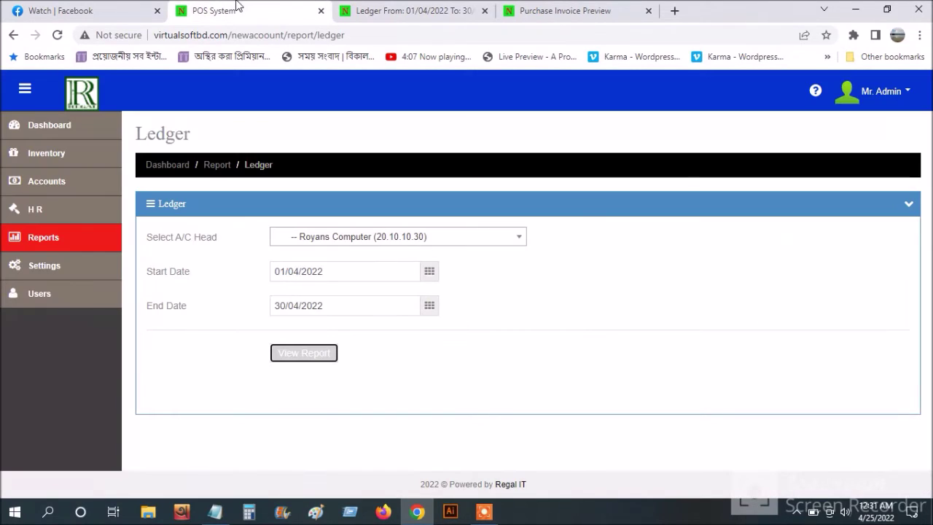
click(58, 192)
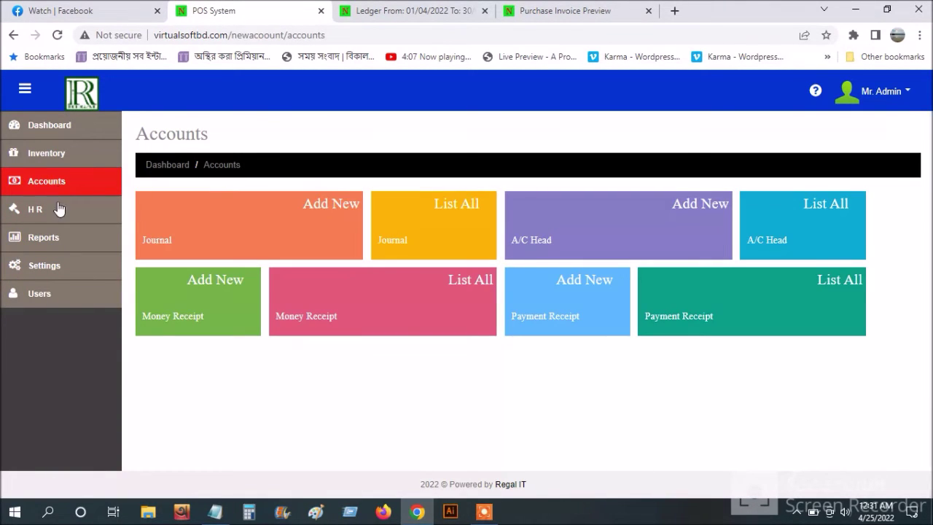
click(556, 332)
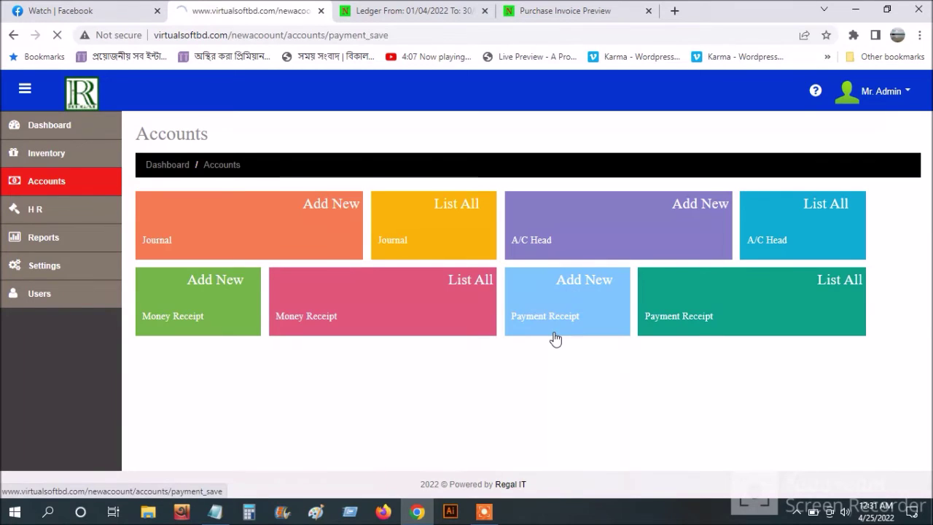
- Record receipt 1005 to Royans Computer for 70000 with memo 'test' and save it
click(348, 309)
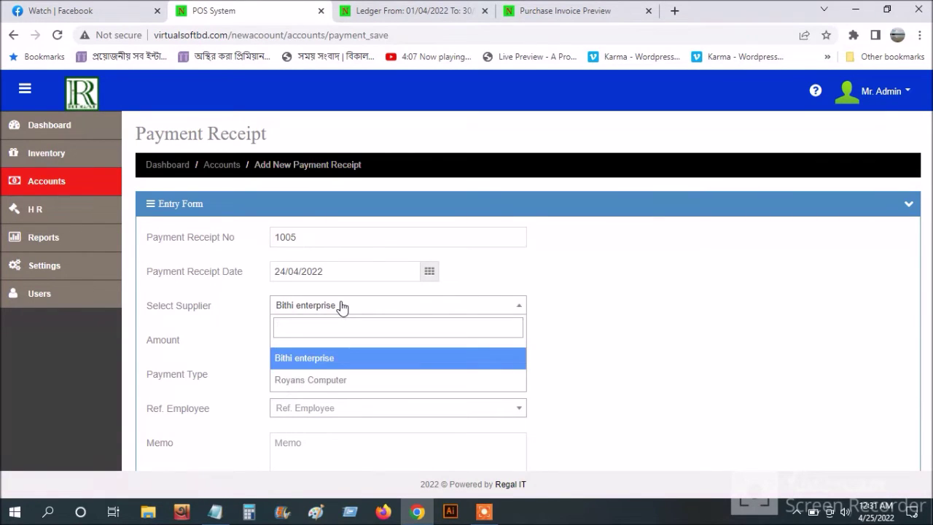
click(356, 382)
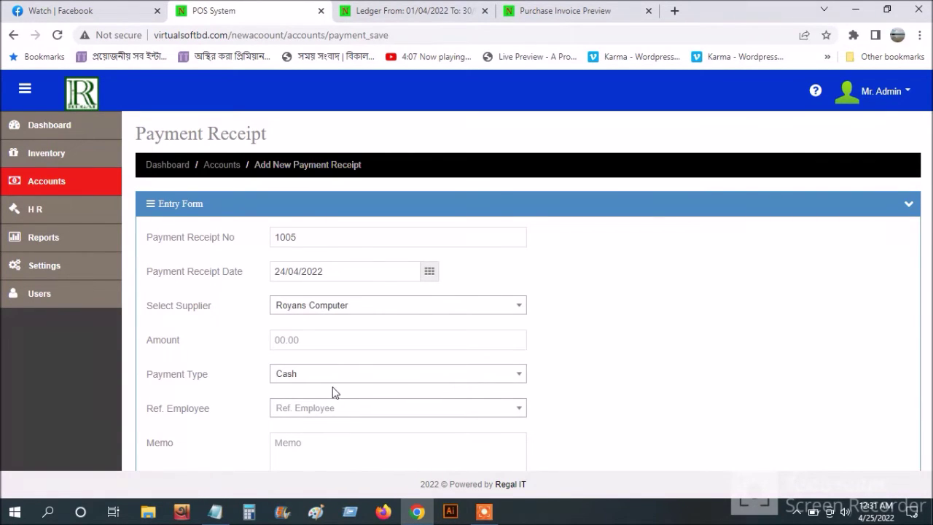
click(286, 340)
text(70)
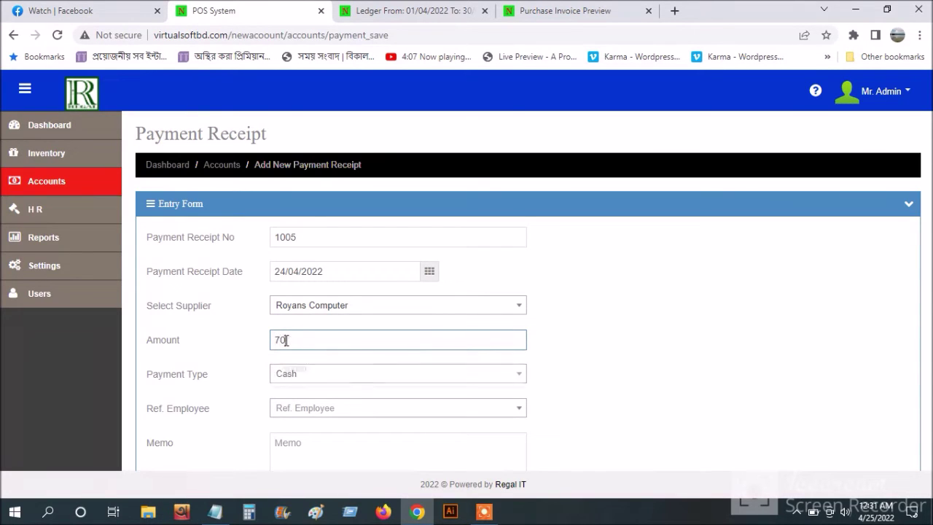
text(000)
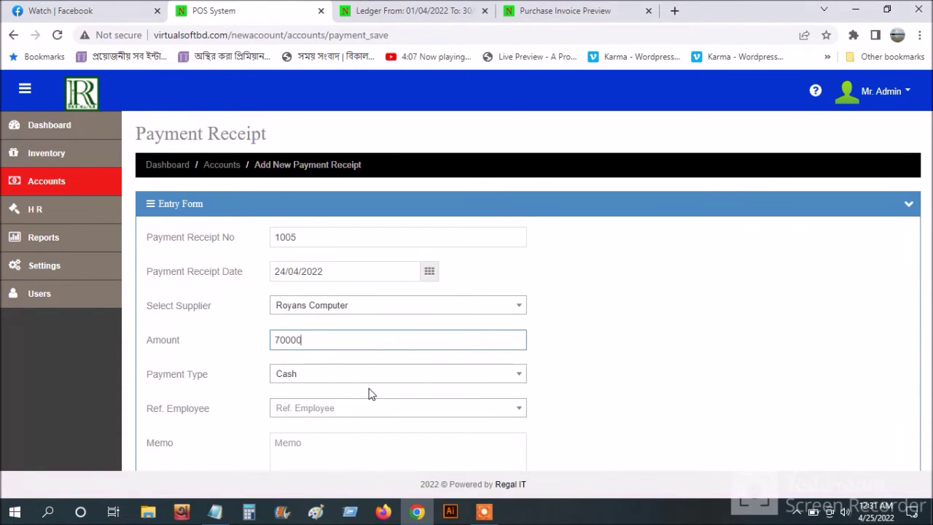
scroll(369, 386, down, 2)
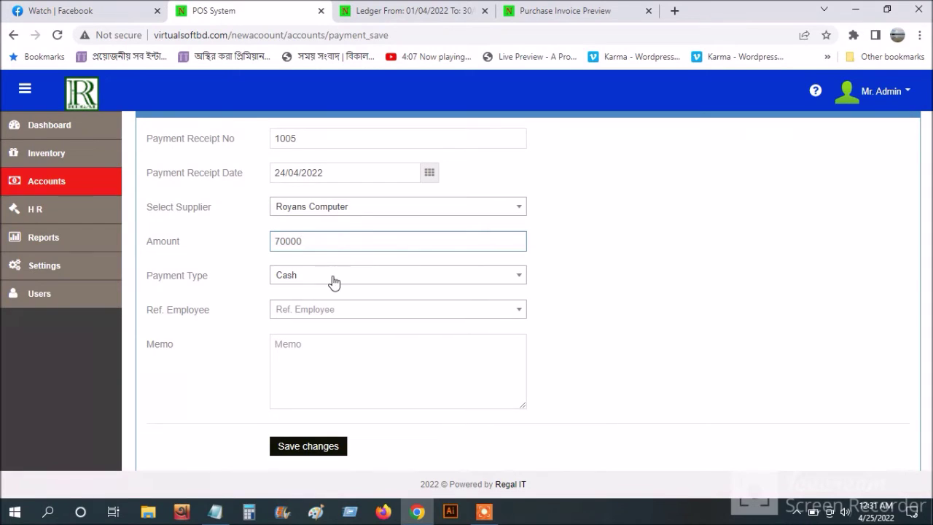
click(322, 363)
text(test)
click(309, 445)
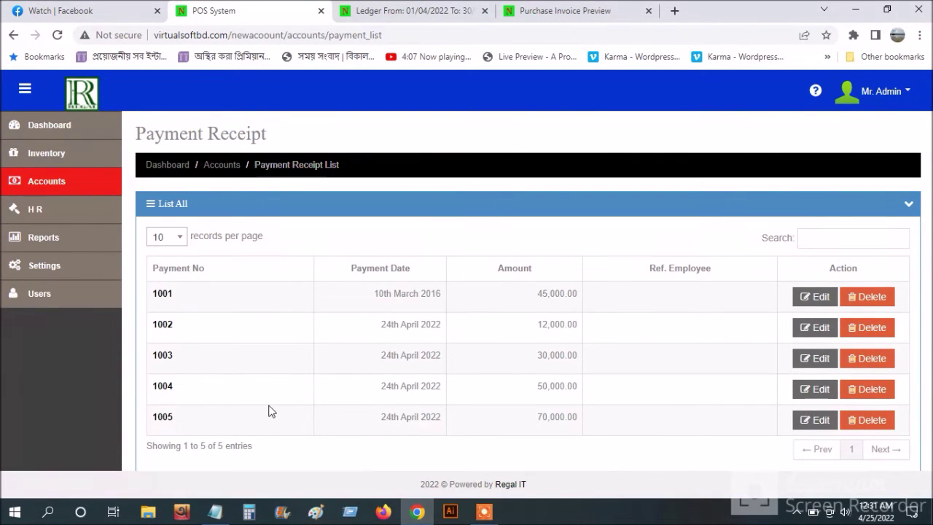
- Generate Royans Computer's 1–30 April 2022 ledger (closing 300,000.00 Cr), then return to the ledger form
click(49, 245)
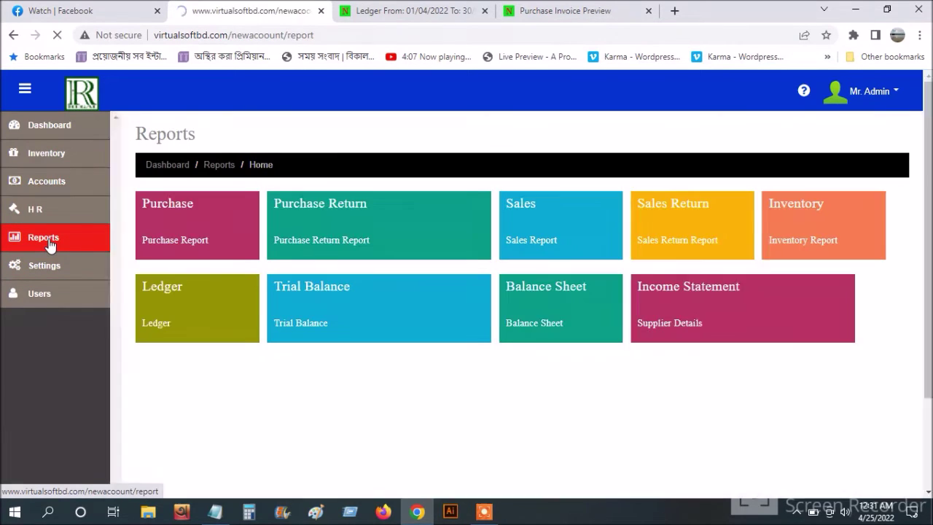
click(219, 319)
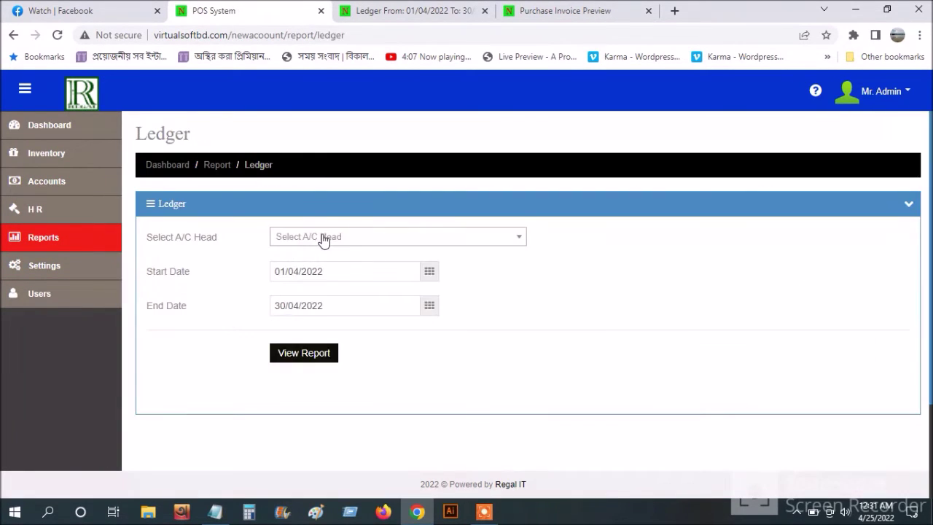
click(323, 239)
text(r)
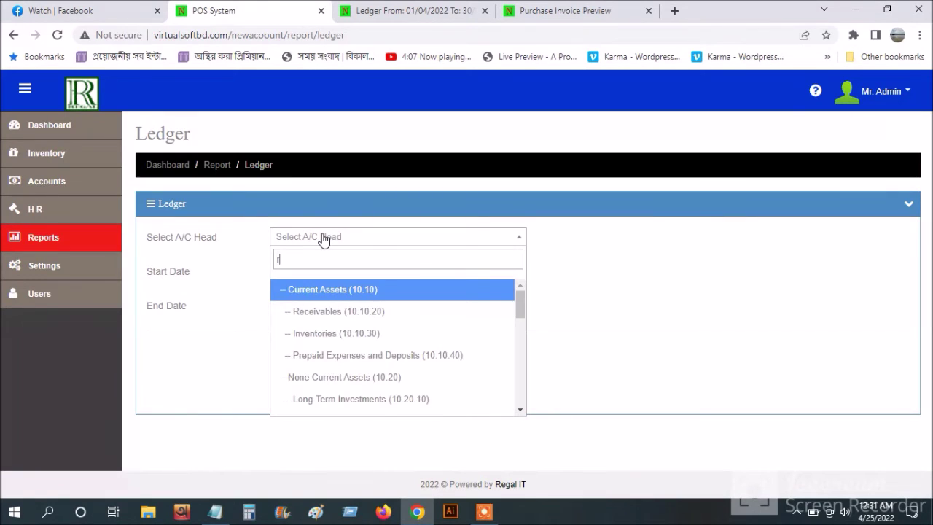
text(oy)
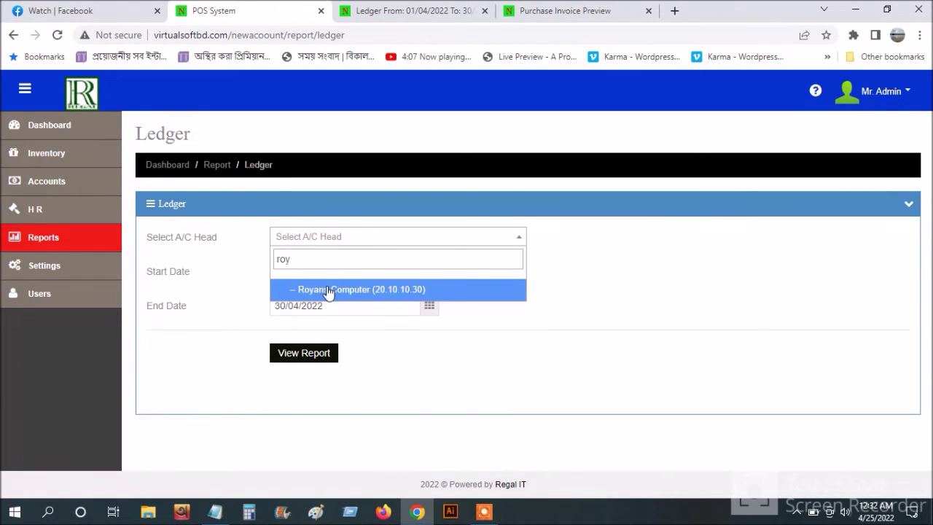
click(329, 290)
click(315, 355)
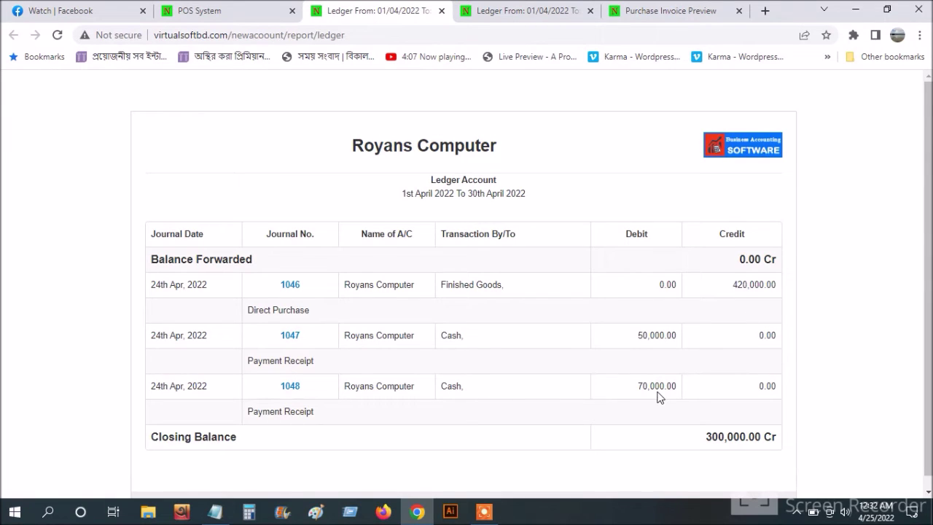
scroll(660, 403, down, 1)
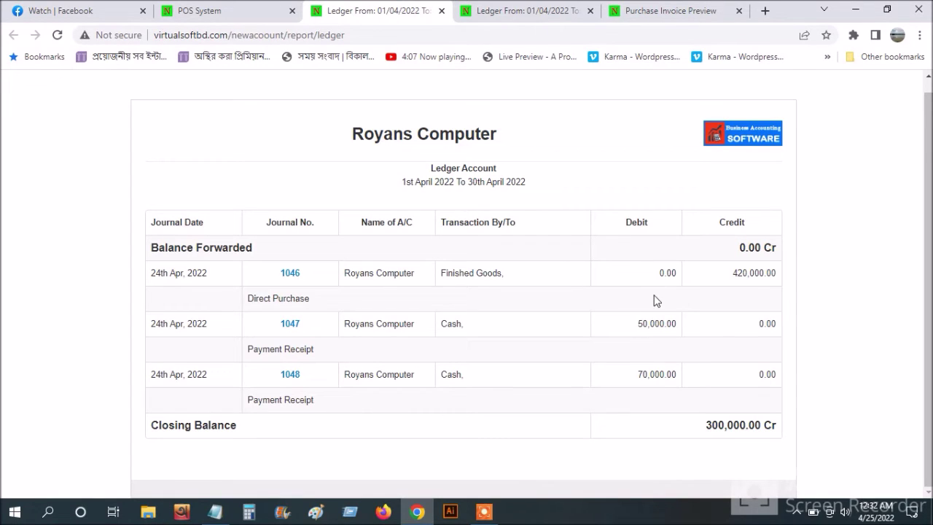
scroll(653, 354, up, 1)
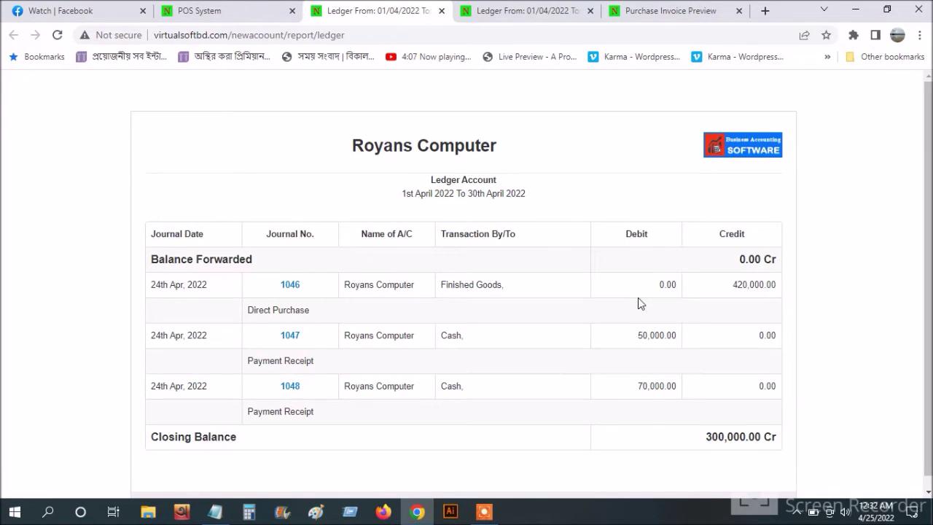
click(227, 10)
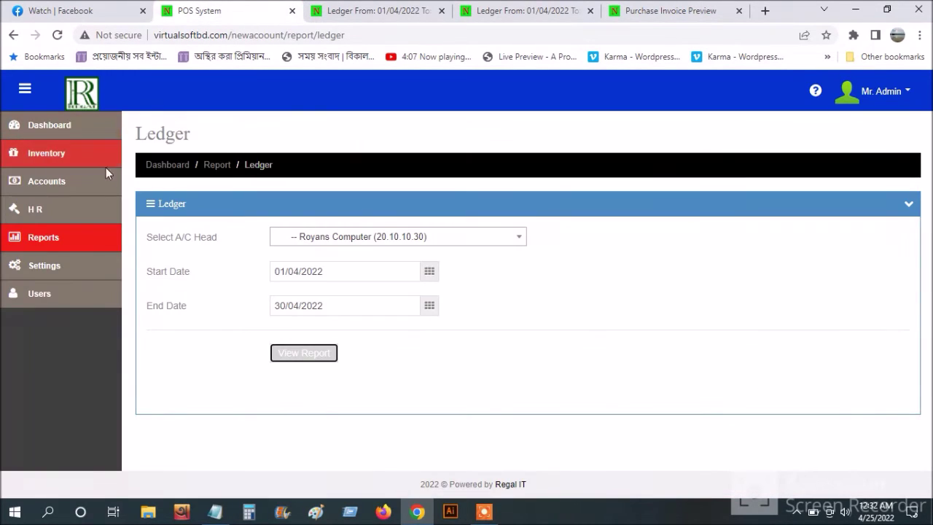
- Open a new customer form and enter the customer's name and address
click(62, 159)
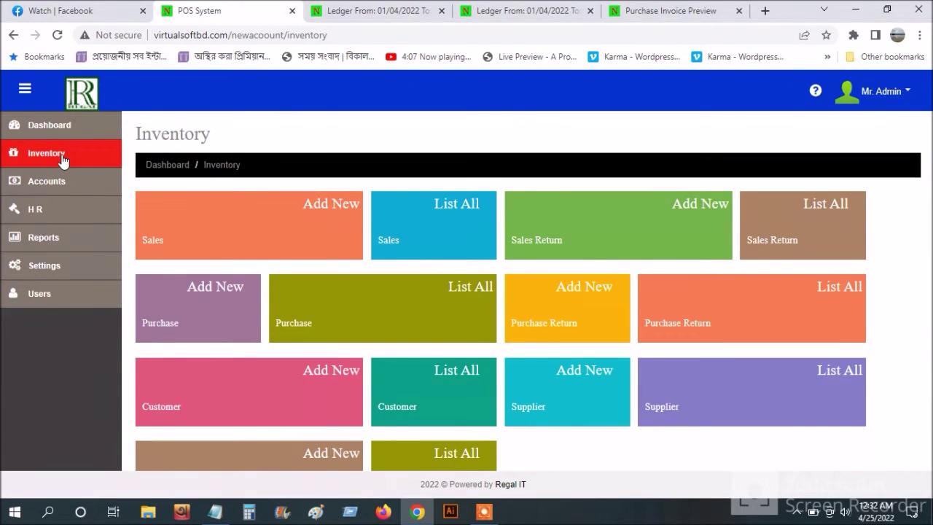
scroll(435, 432, down, 1)
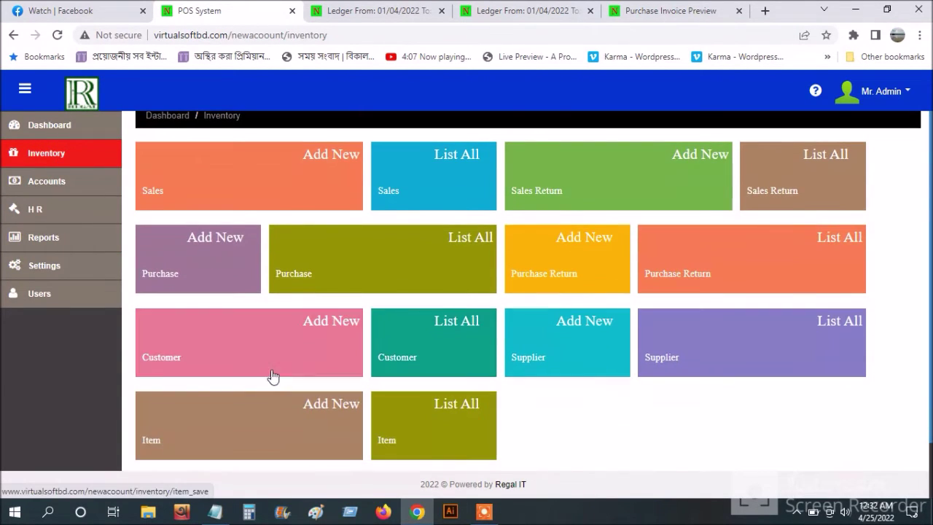
click(269, 369)
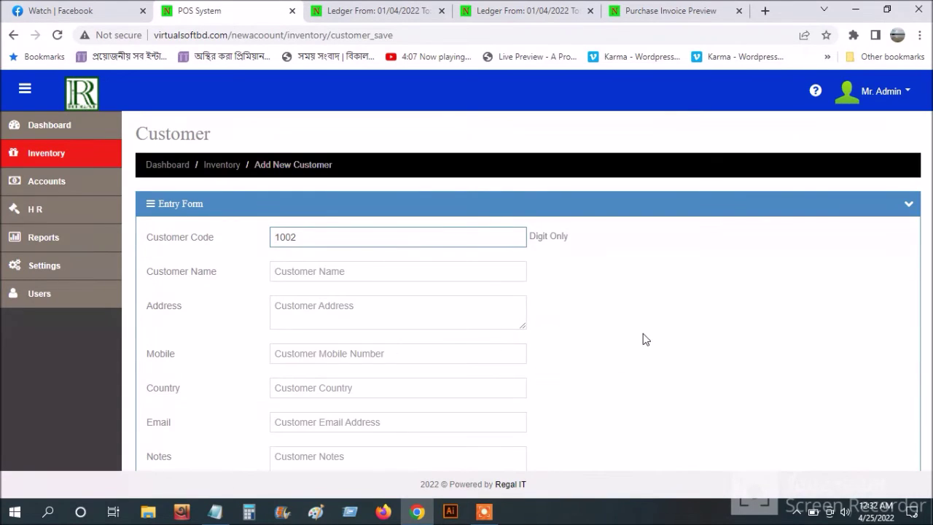
scroll(643, 357, down, 2)
scroll(439, 327, up, 1)
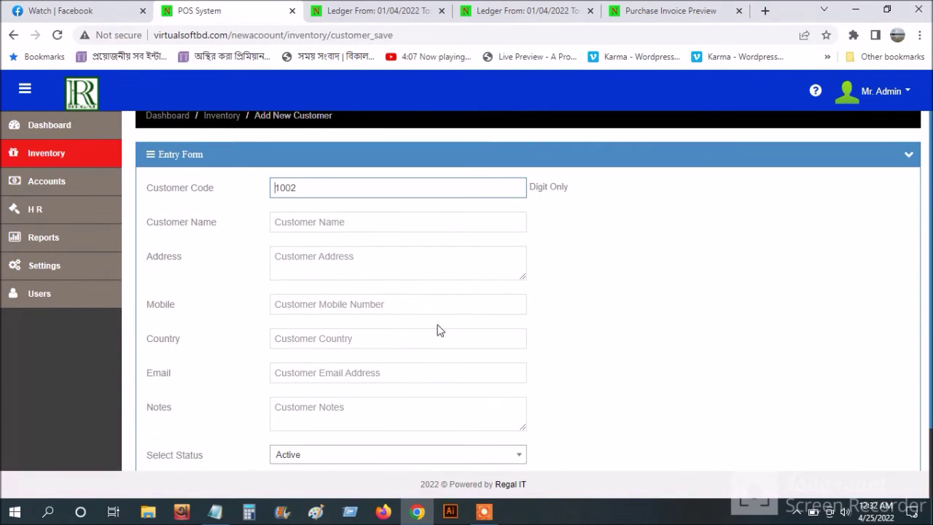
click(344, 223)
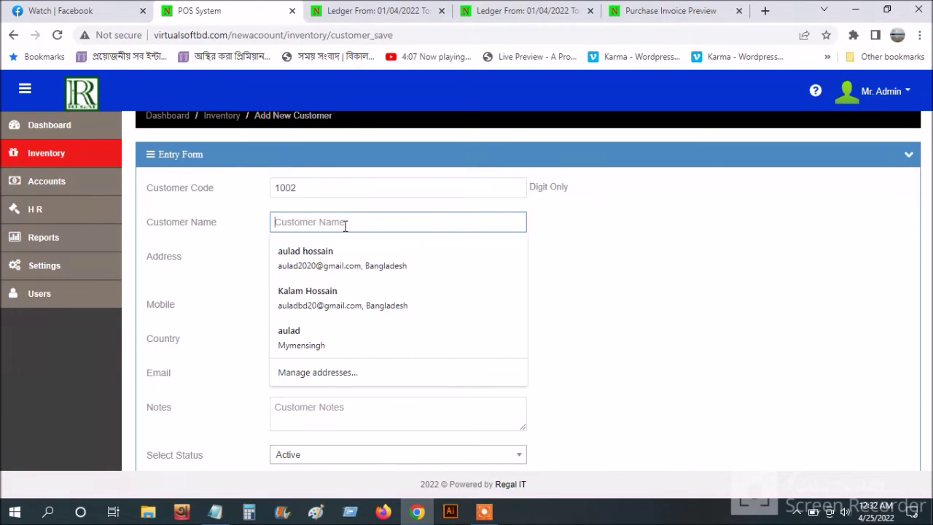
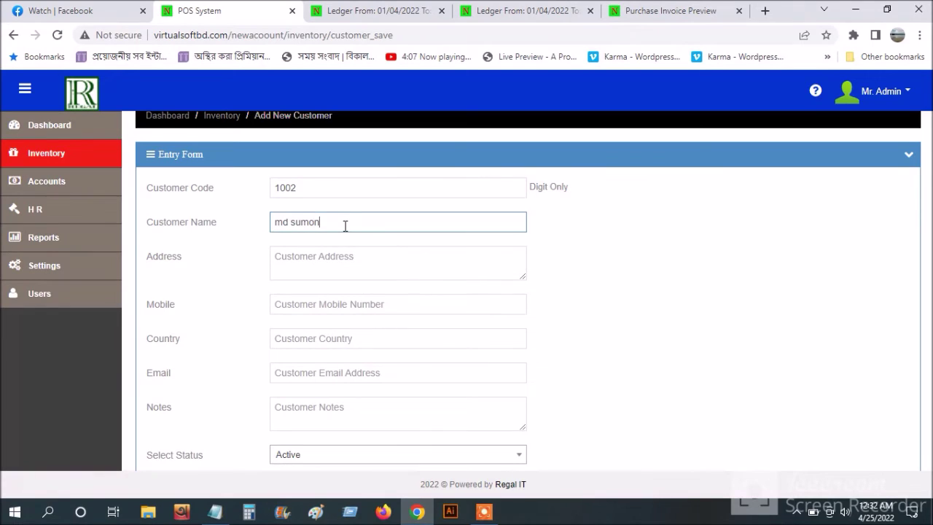
click(339, 257)
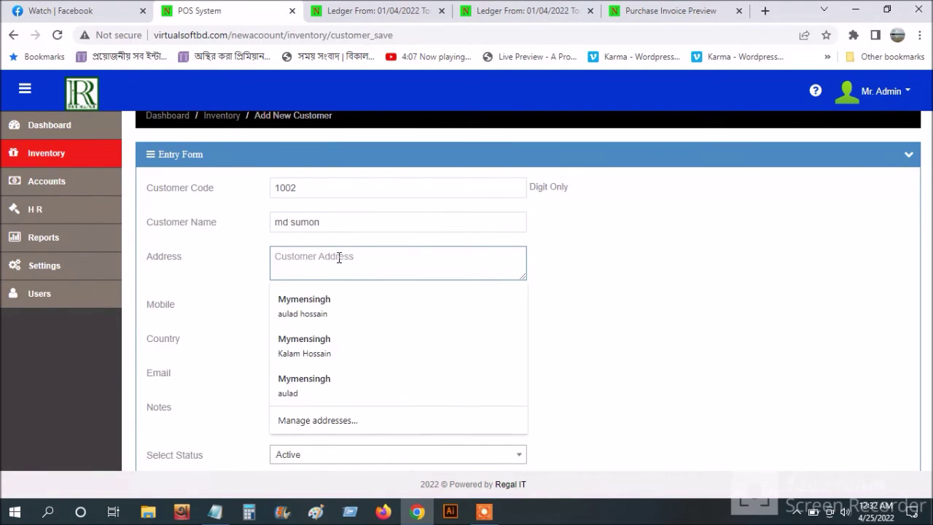
text(golgonda bazar)
click(631, 277)
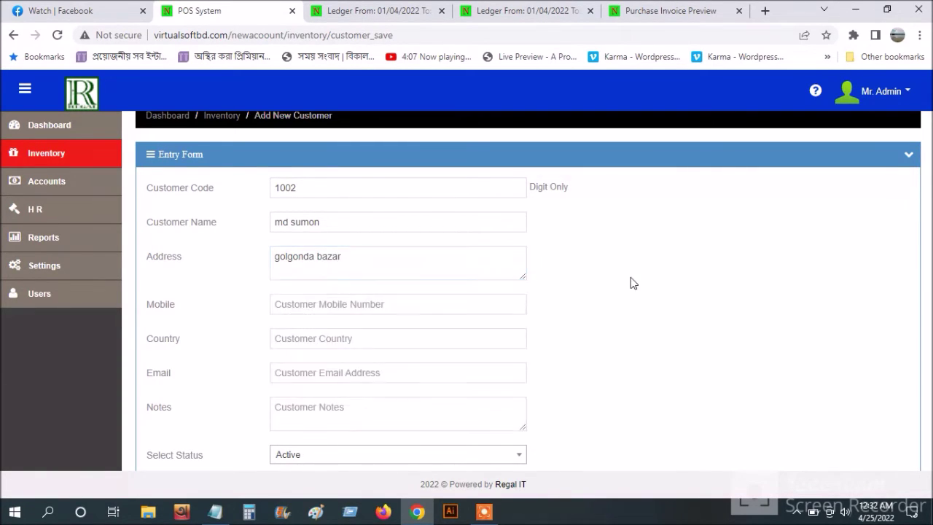
- Add the mobile number, country Bangladesh, corrected e-mail and note 'test', then save customer 1002
click(374, 308)
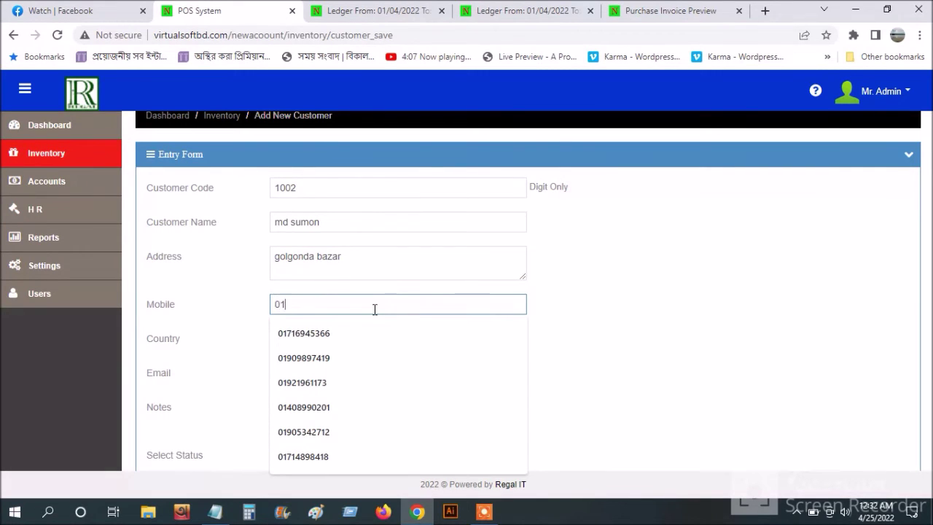
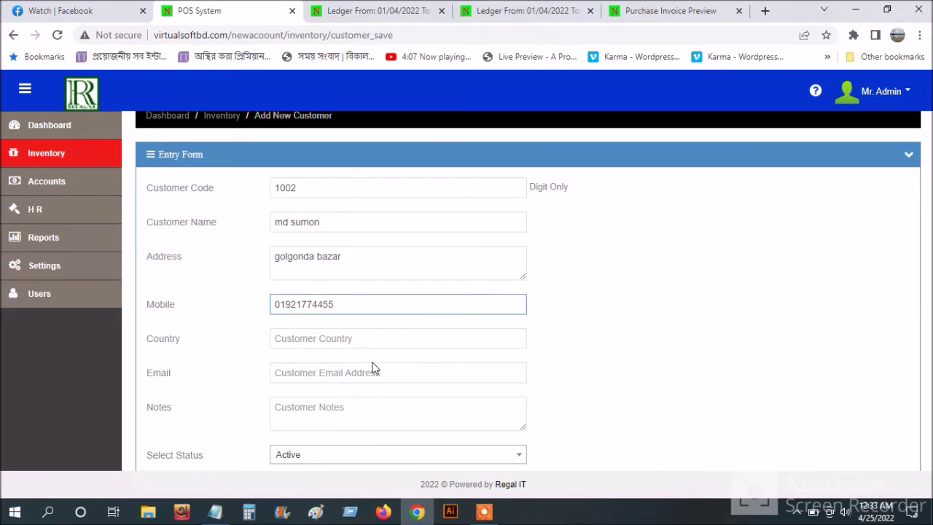
click(366, 338)
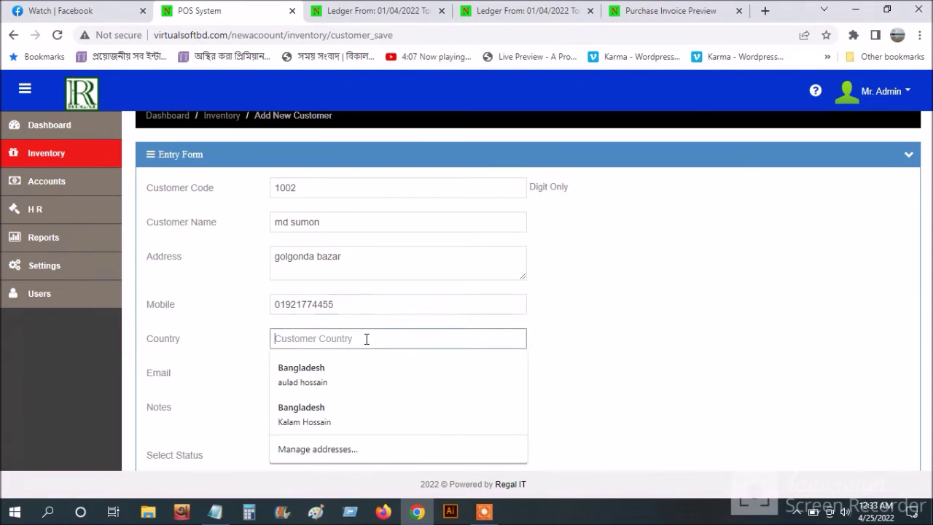
click(355, 369)
scroll(355, 372, down, 2)
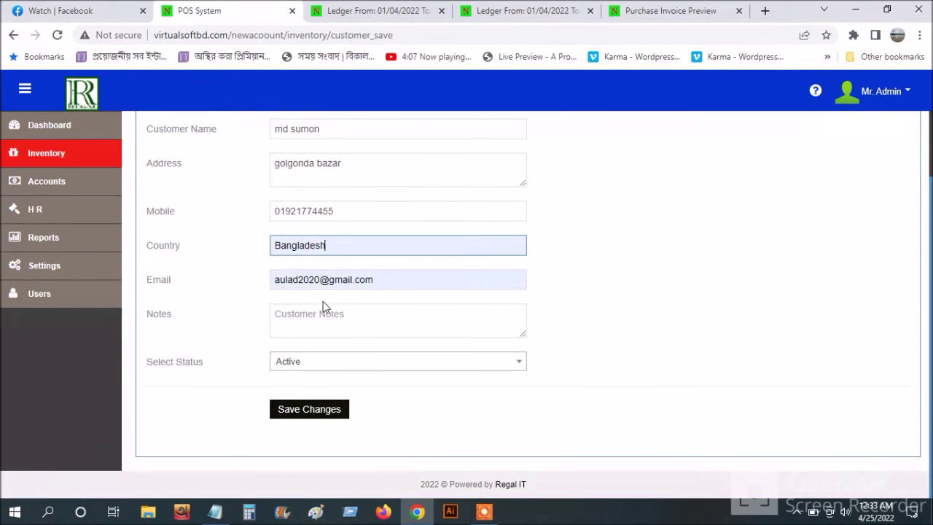
click(321, 280)
drag(321, 280, 267, 285)
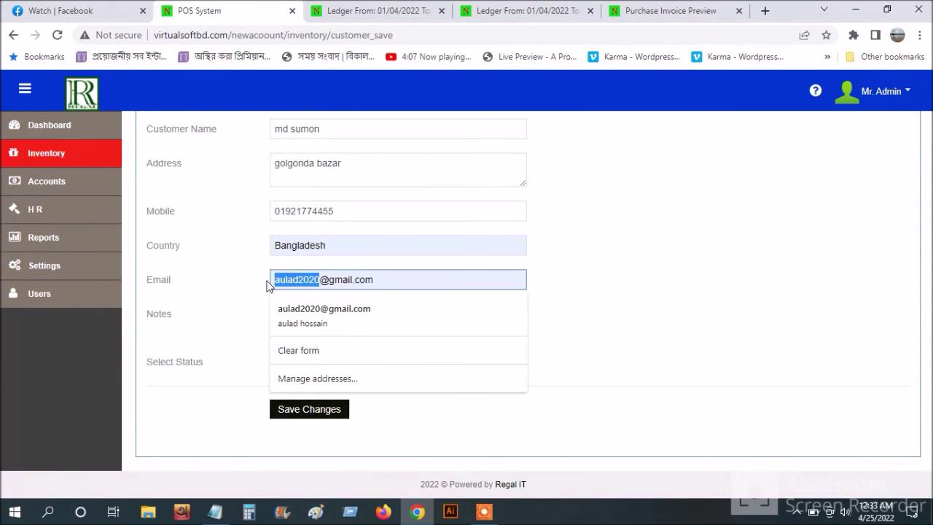
text(sumon)
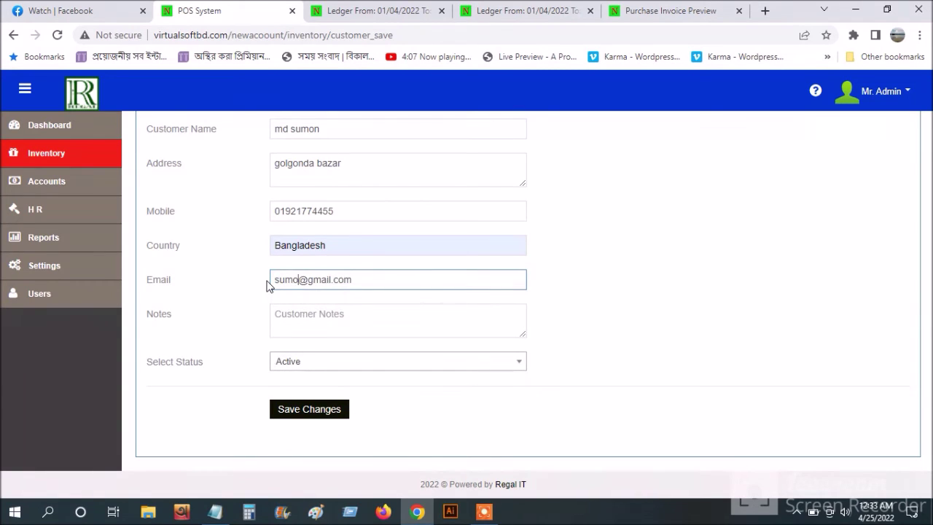
click(304, 321)
text(test)
click(311, 408)
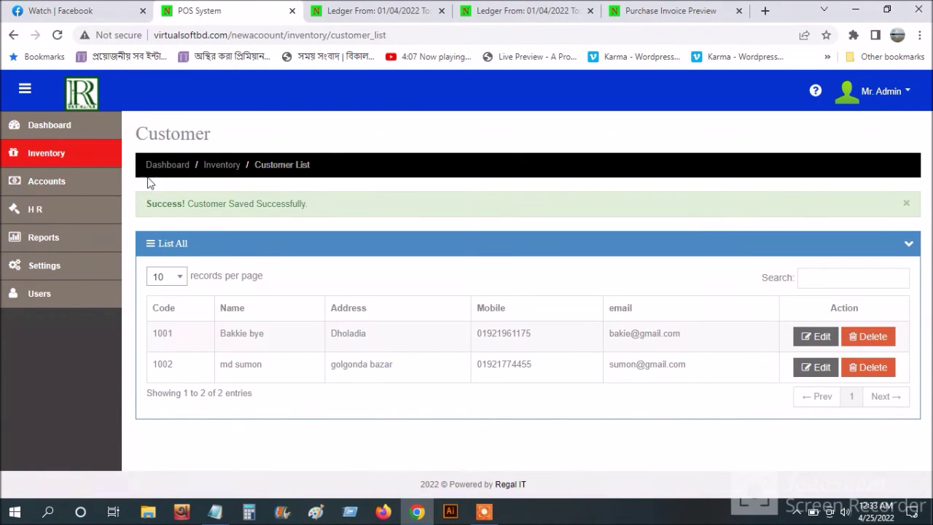
- Start a new sale for the newly added customer, copying their details into shipping
click(62, 155)
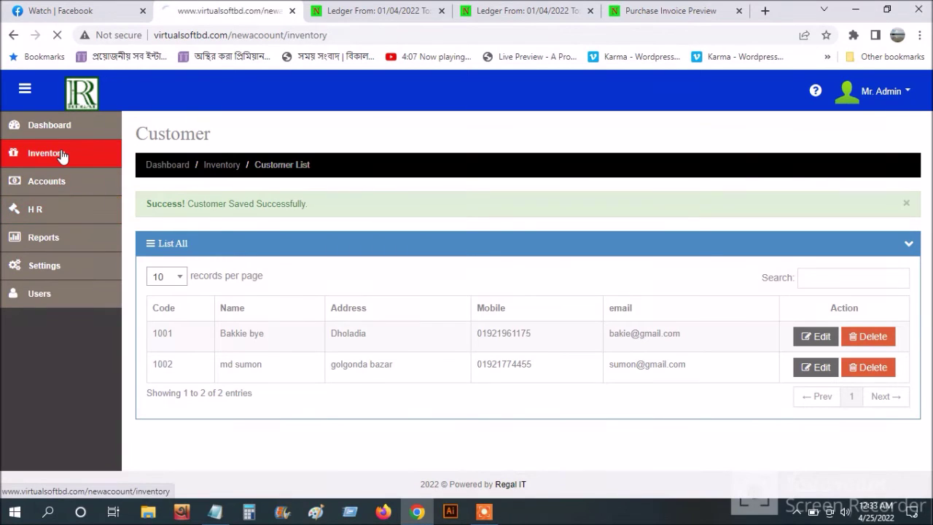
click(265, 228)
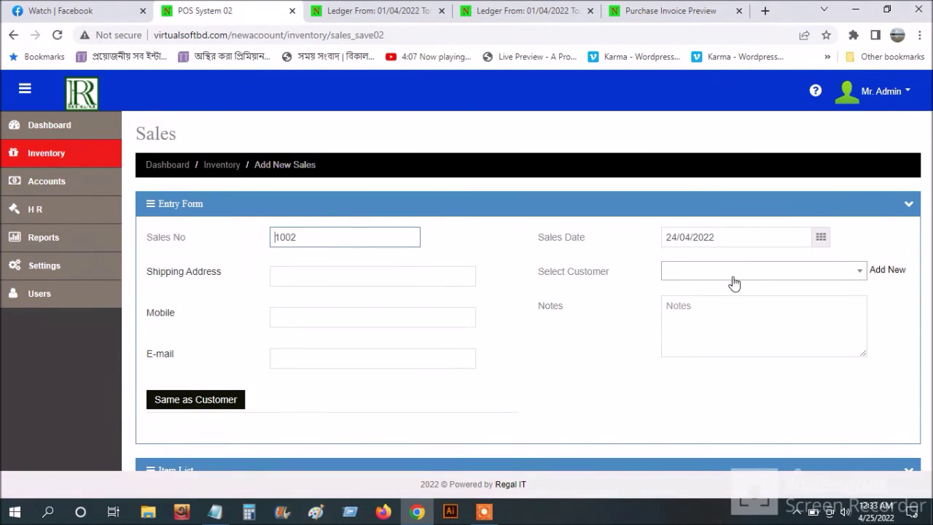
click(738, 274)
click(724, 356)
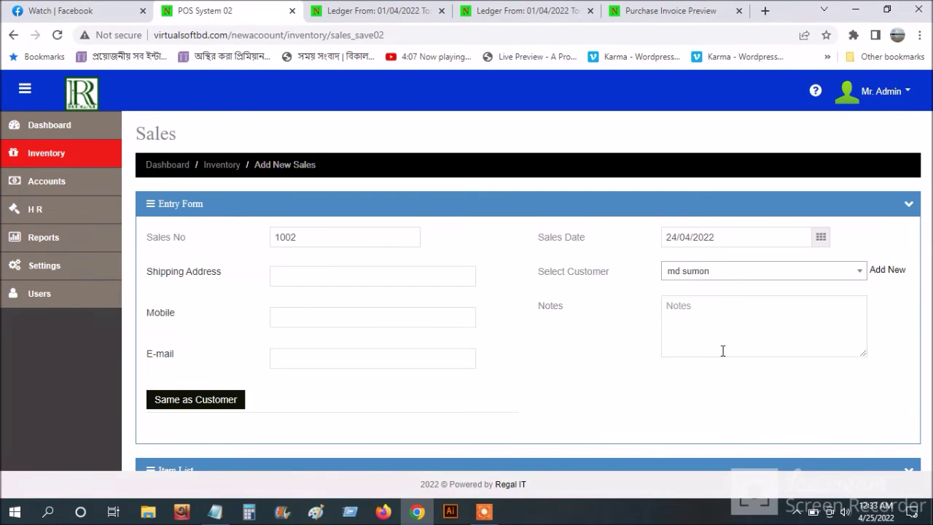
click(169, 407)
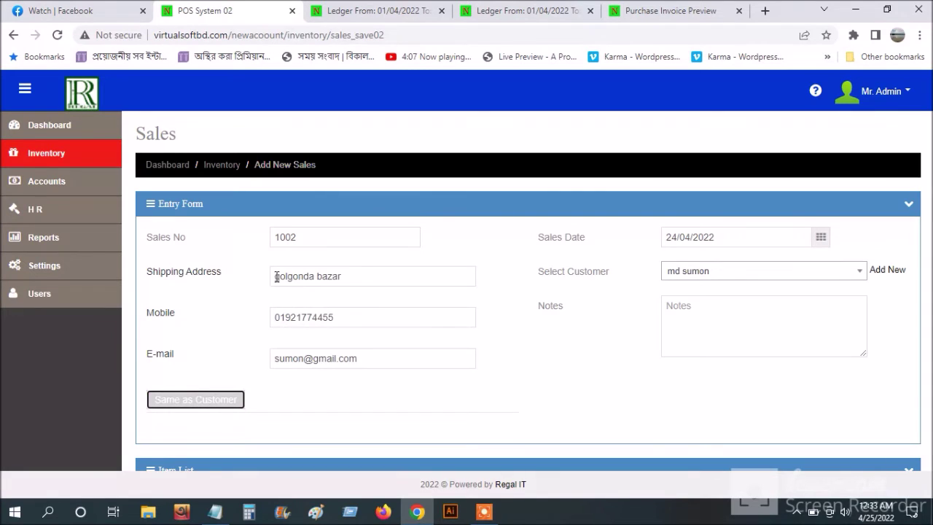
- Fill the first line with item abc1235 (Epson, 19000) at quantity 2, totalling 38000
scroll(314, 357, down, 3)
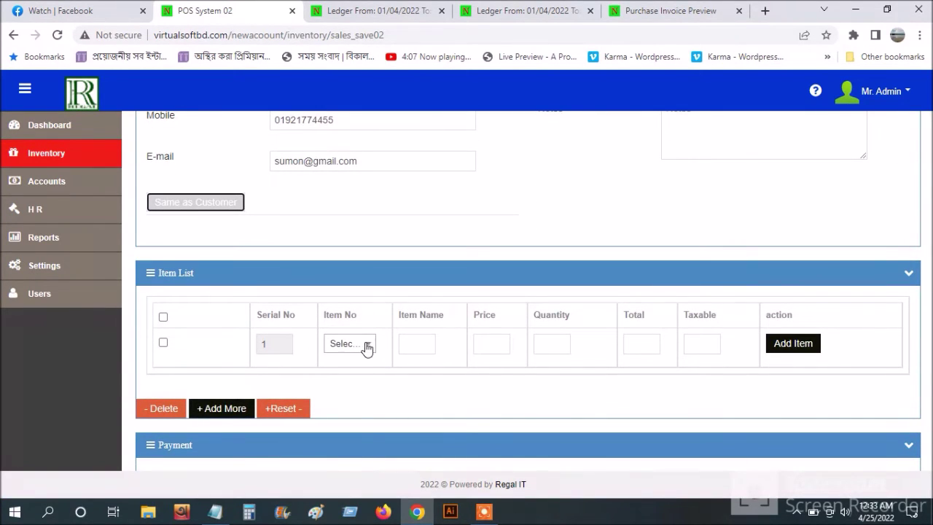
click(366, 347)
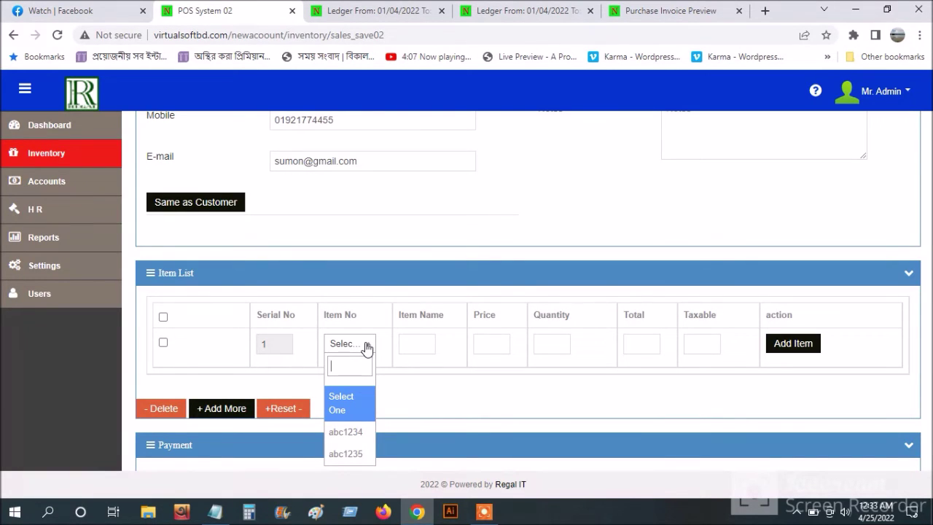
scroll(348, 367, down, 2)
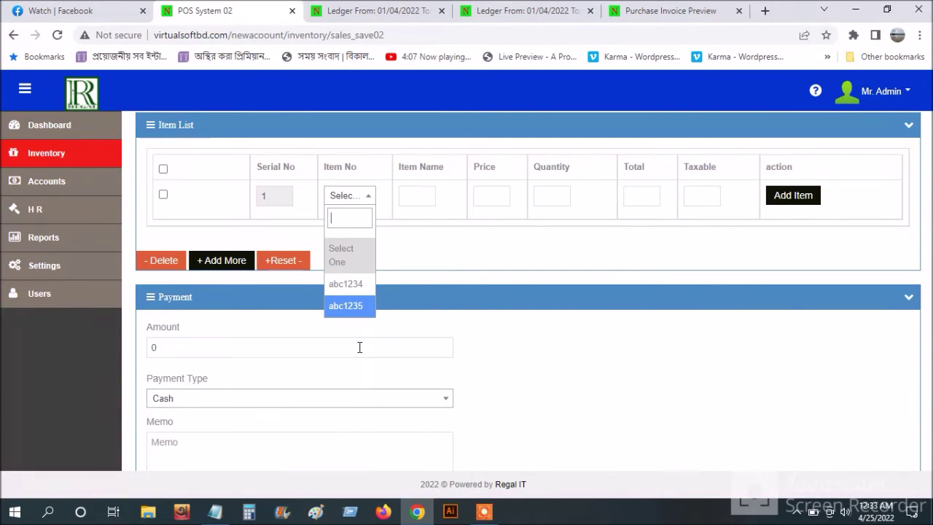
click(355, 306)
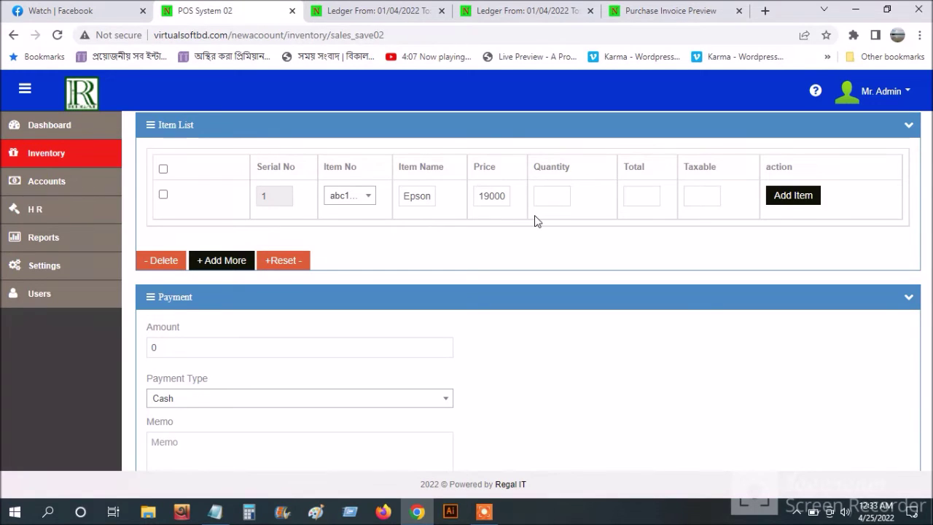
scroll(443, 247, up, 1)
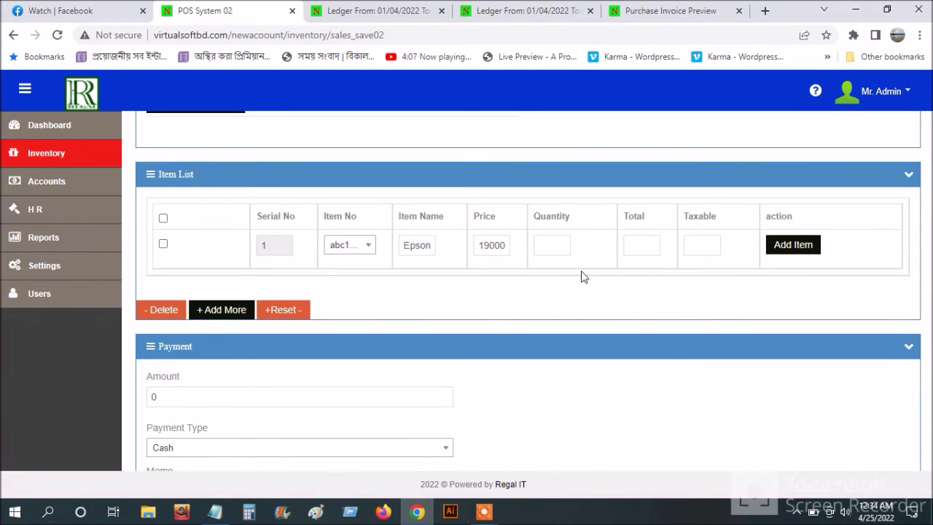
click(552, 245)
click(644, 246)
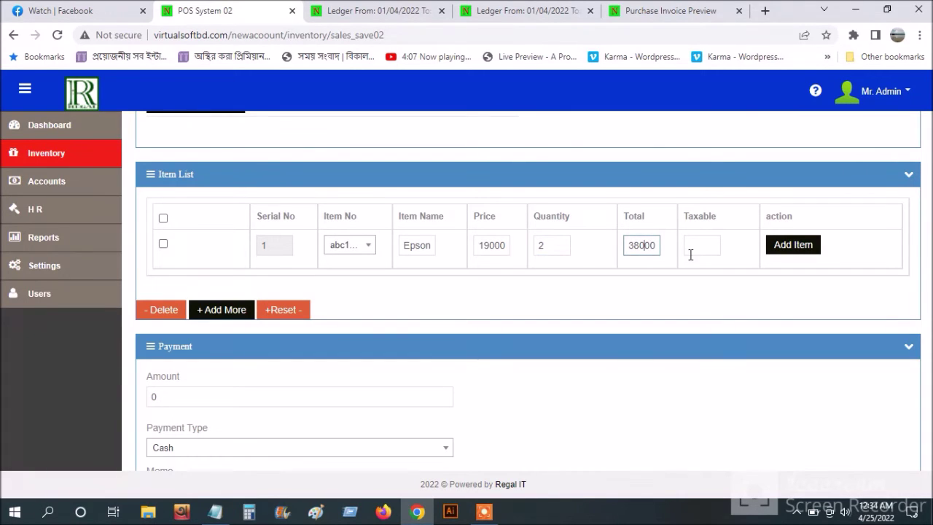
click(788, 252)
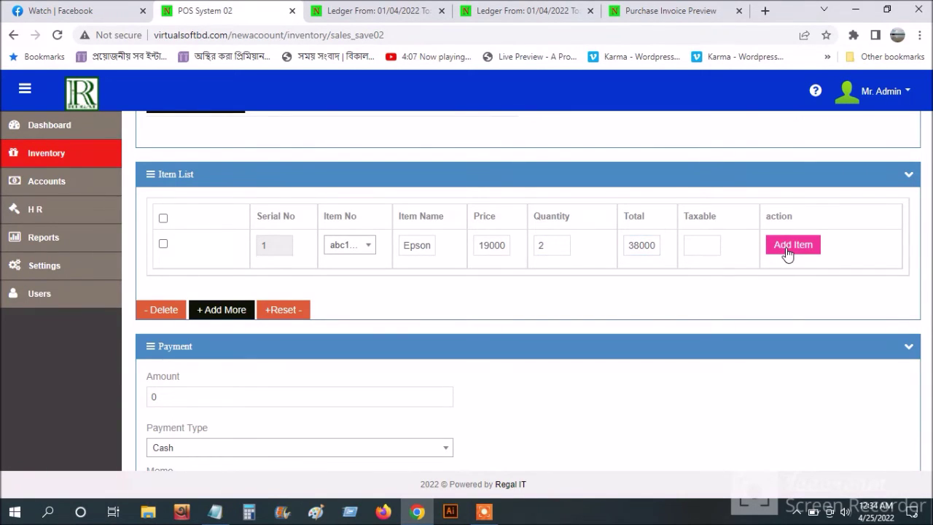
- Enter a 15000 cash payment and a memo, then complete sale 1002
scroll(498, 351, down, 1)
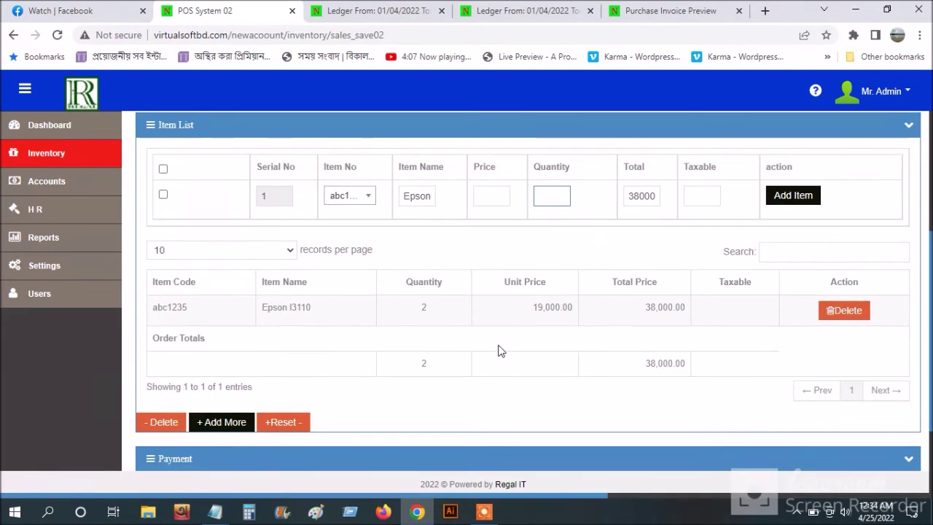
scroll(664, 380, down, 2)
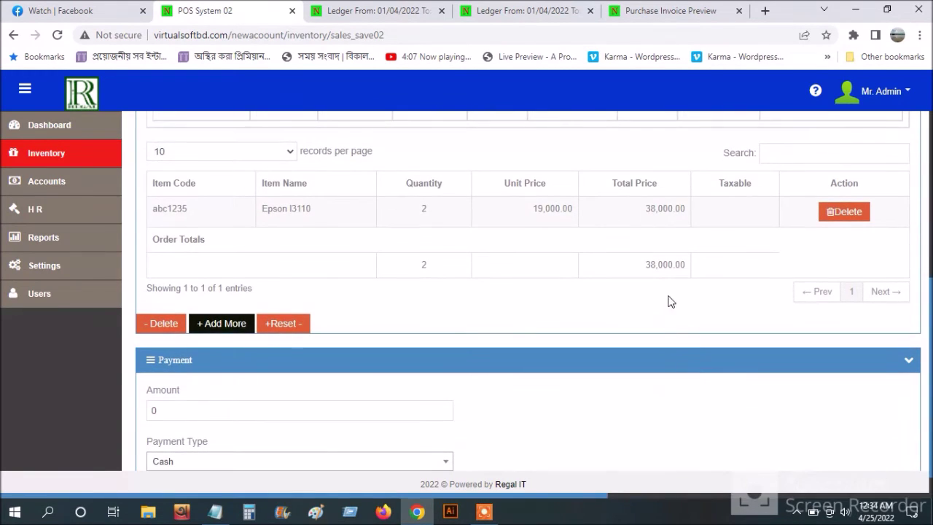
scroll(697, 276, down, 1)
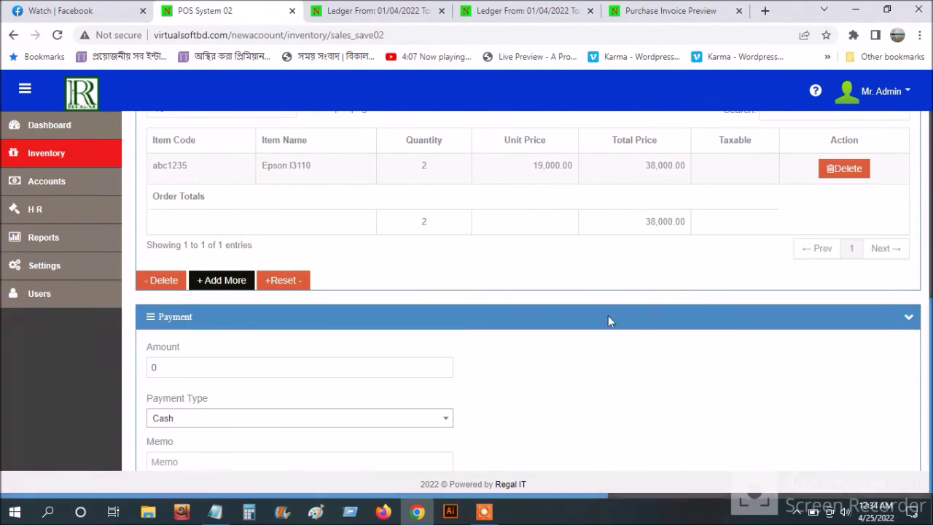
drag(219, 367, 147, 368)
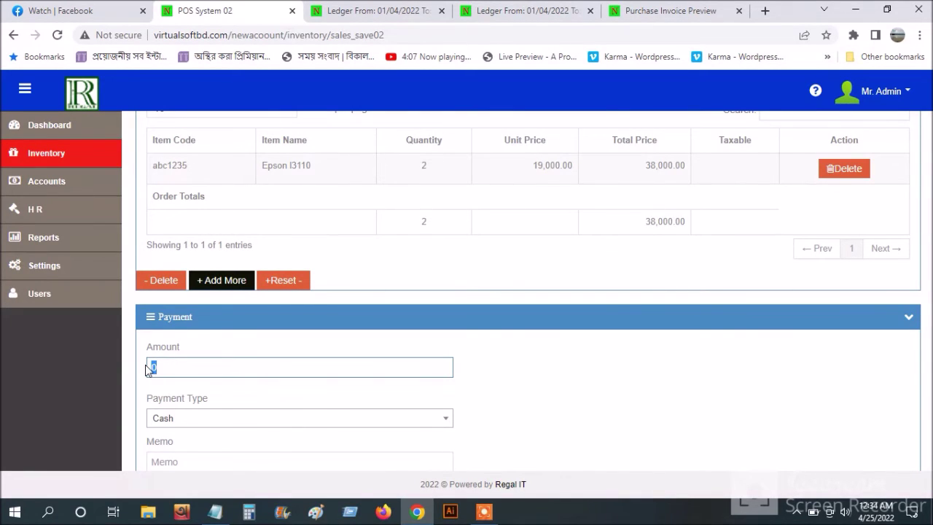
text(15000)
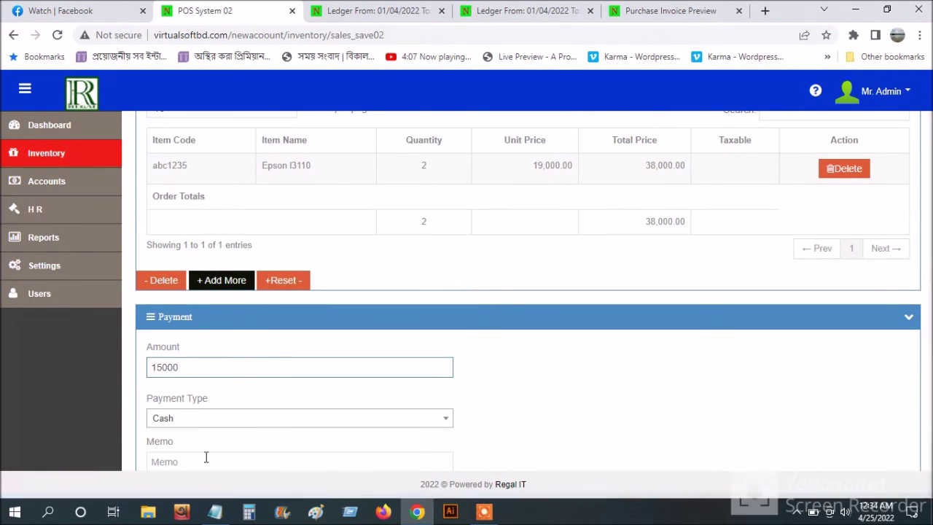
scroll(217, 450, down, 2)
click(201, 327)
text(test)
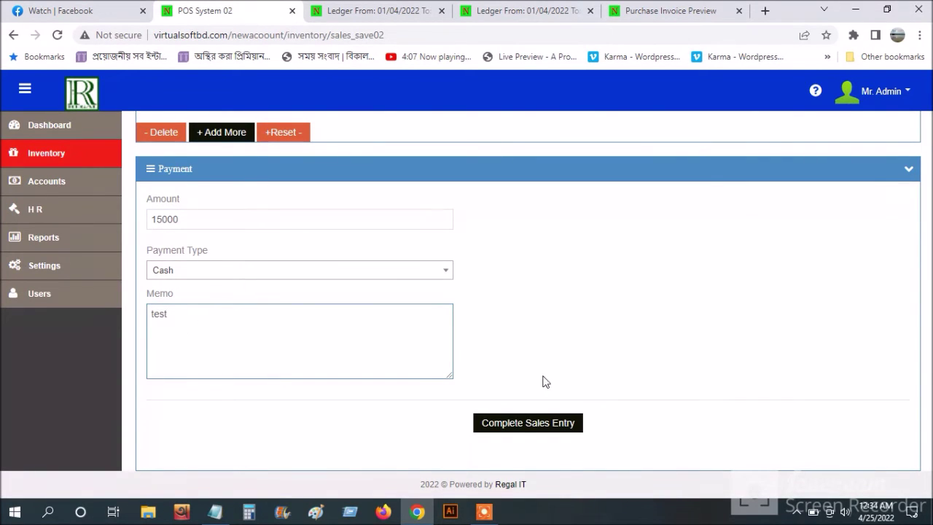
click(554, 427)
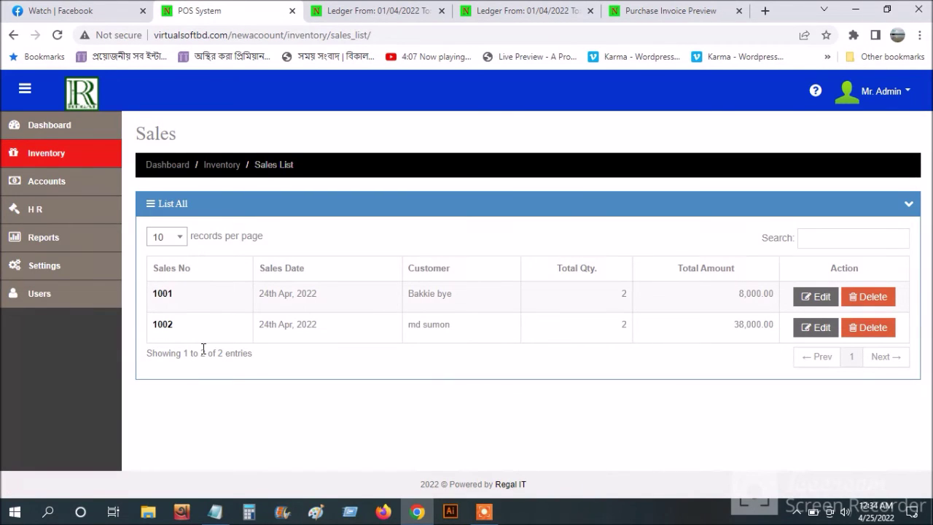
- Open invoice 1002 (15,000 paid, 23,000 remaining), cancel printing, and close the preview
click(170, 330)
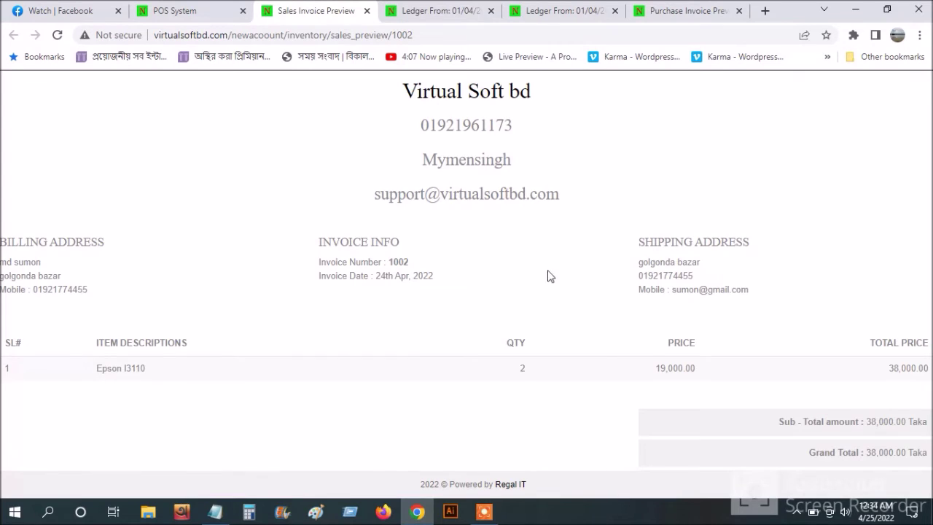
scroll(552, 313, down, 2)
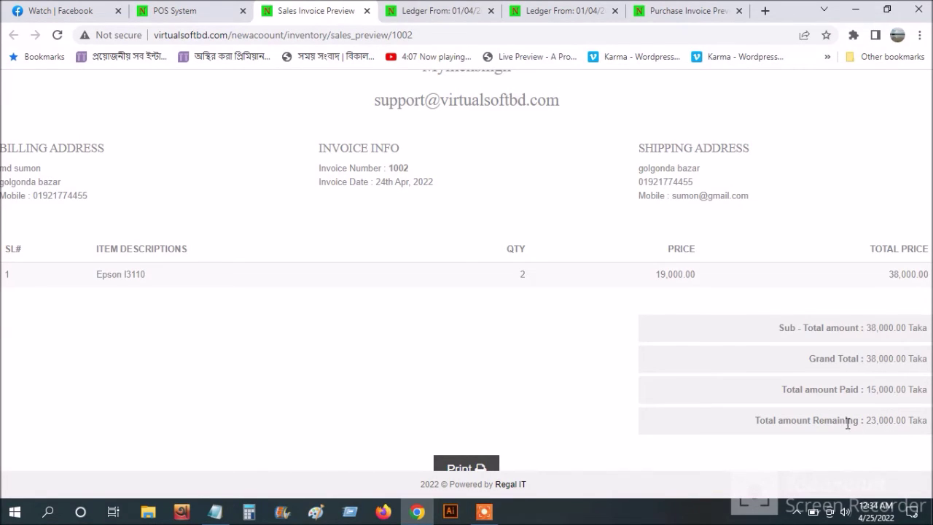
click(485, 465)
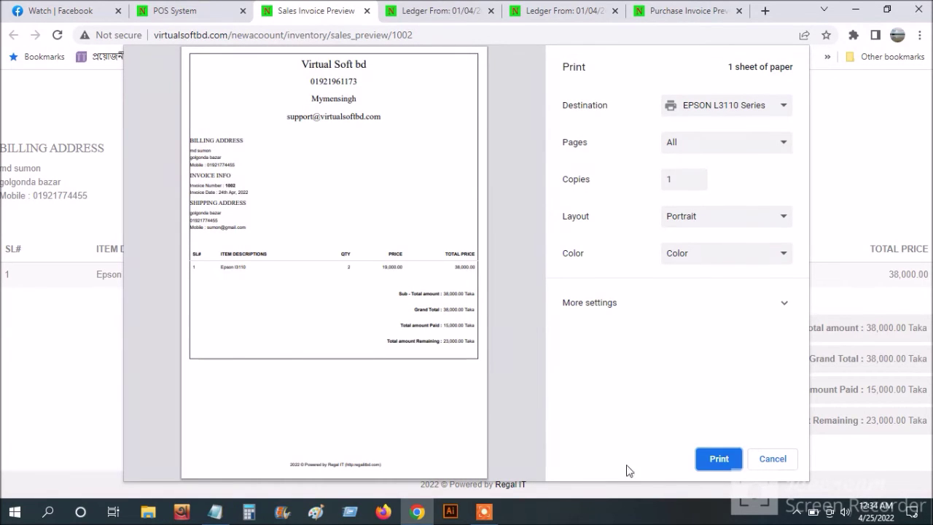
click(772, 465)
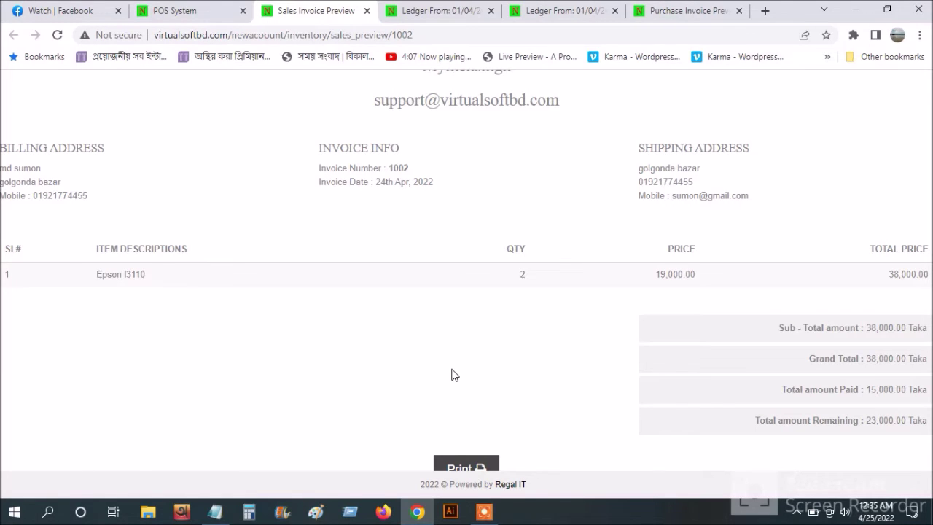
click(366, 10)
- Close the two leftover ledger report tabs and the purchase invoice preview tab
click(367, 11)
click(367, 11)
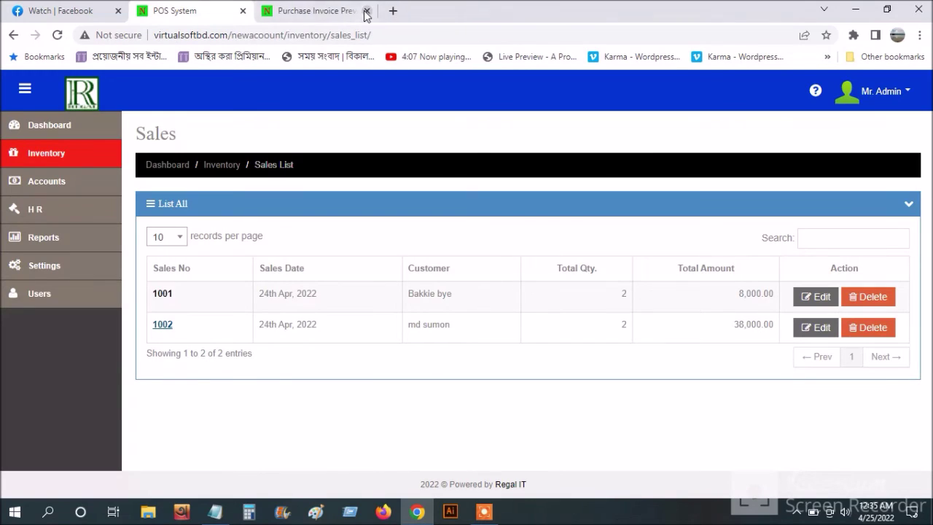
click(367, 11)
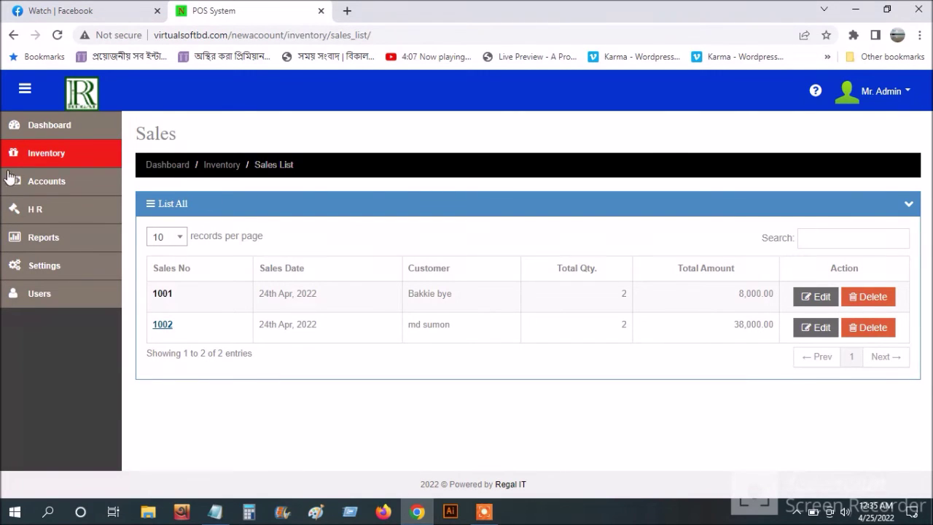
- Record money receipt 1003 of 10,000 from the new customer with memo 'test'
click(45, 183)
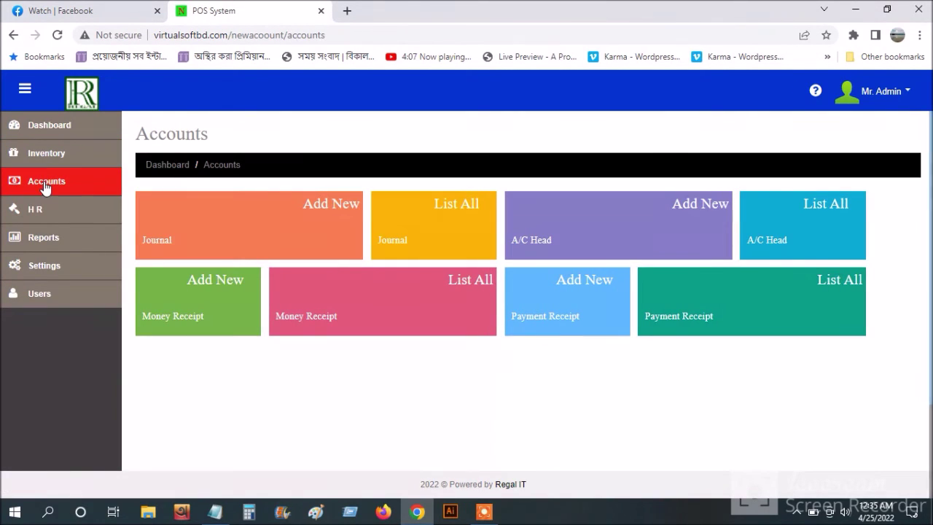
click(228, 291)
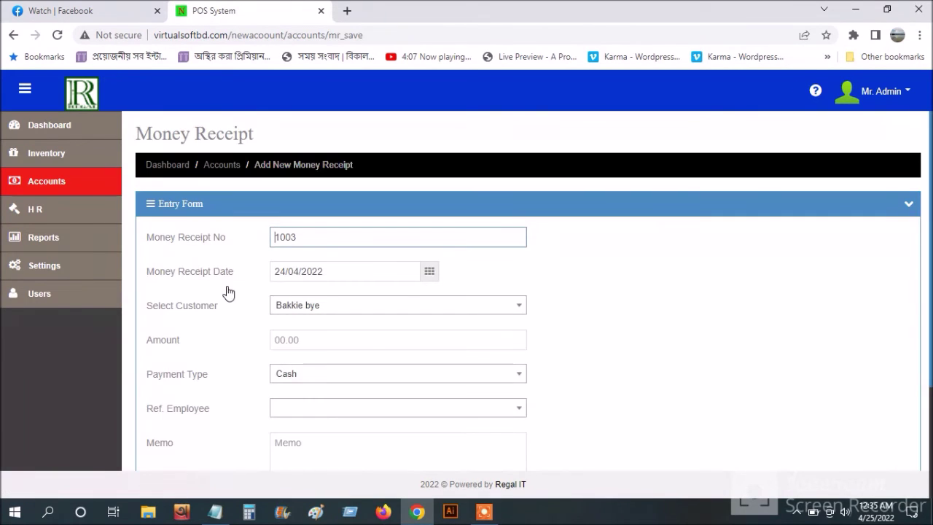
scroll(677, 340, down, 1)
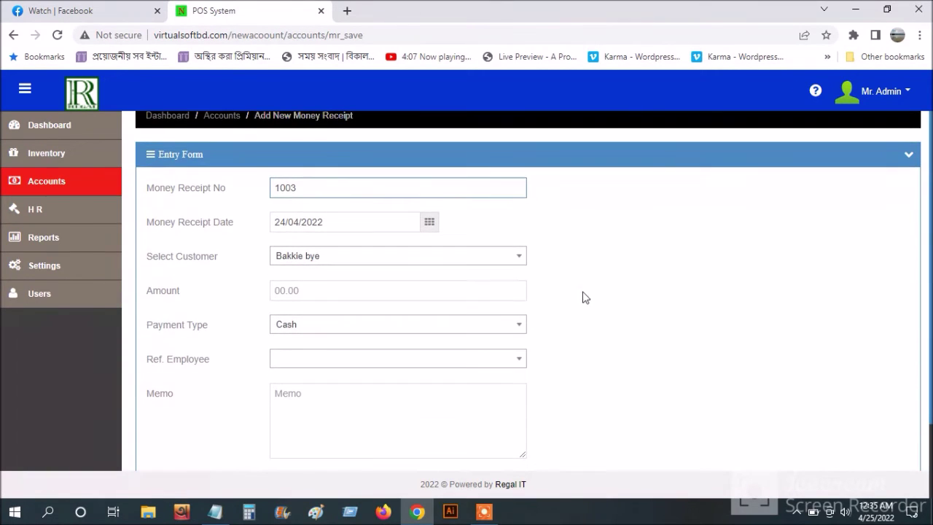
click(509, 264)
click(489, 329)
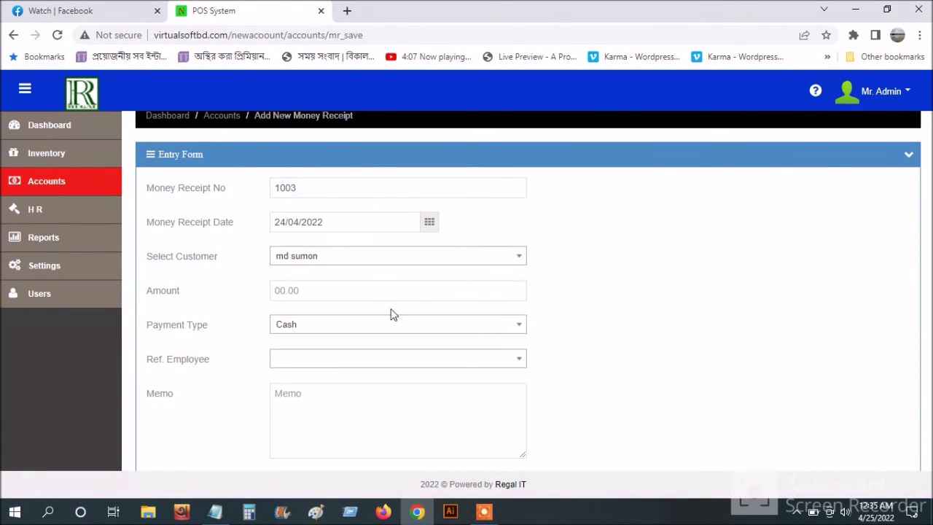
click(318, 287)
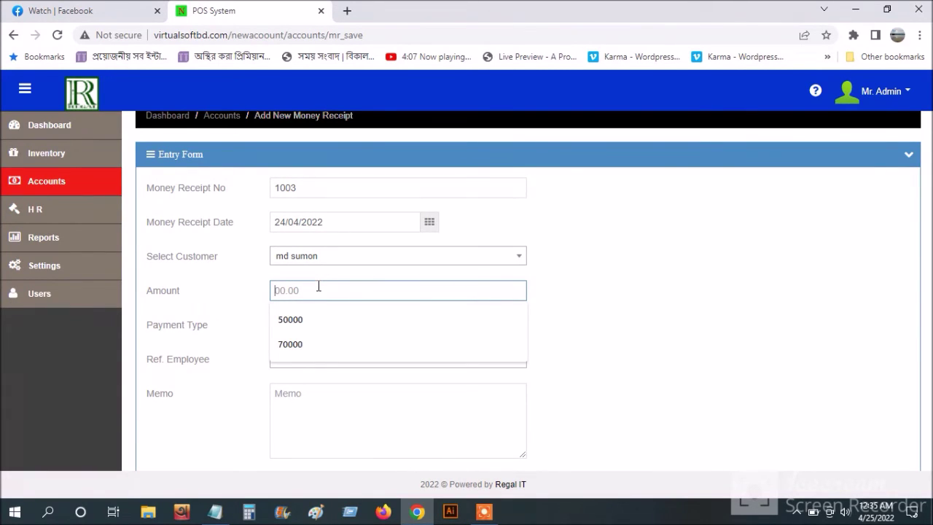
text(10000)
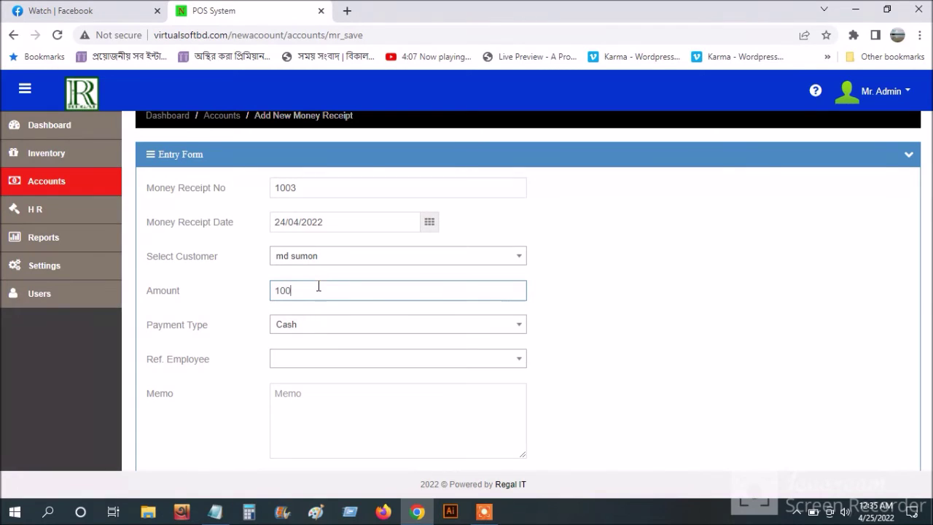
click(295, 403)
text(test)
scroll(540, 383, down, 2)
click(294, 407)
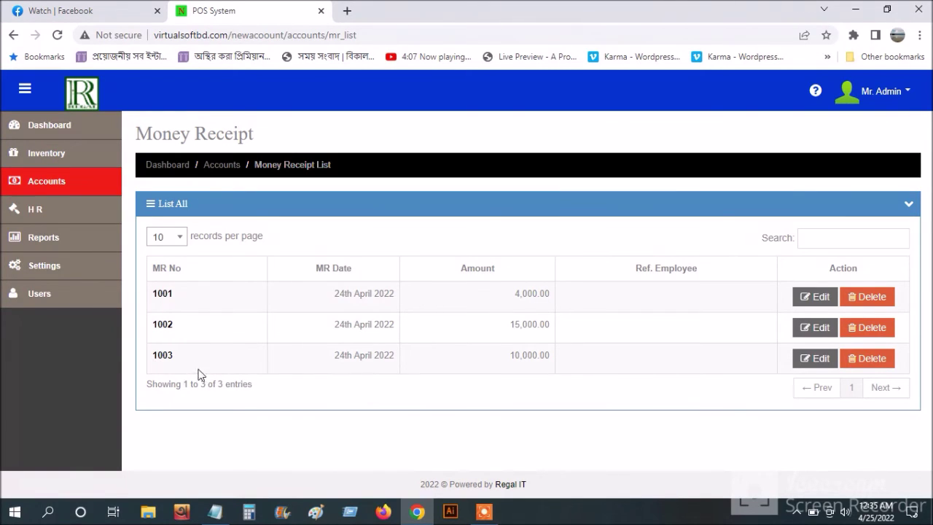
- Generate the new customer's April ledger, closing at 13,000.00 Dr, then return to Accounts
click(62, 188)
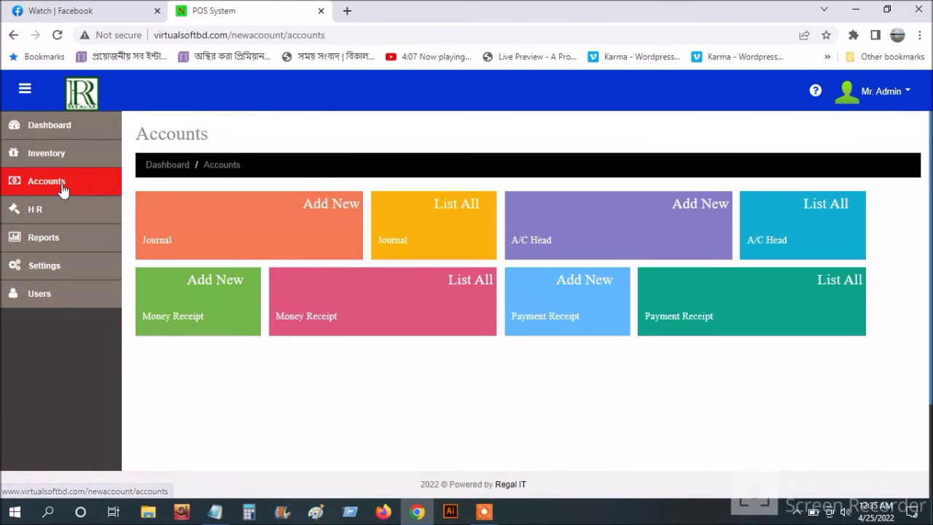
click(87, 242)
click(225, 299)
click(333, 243)
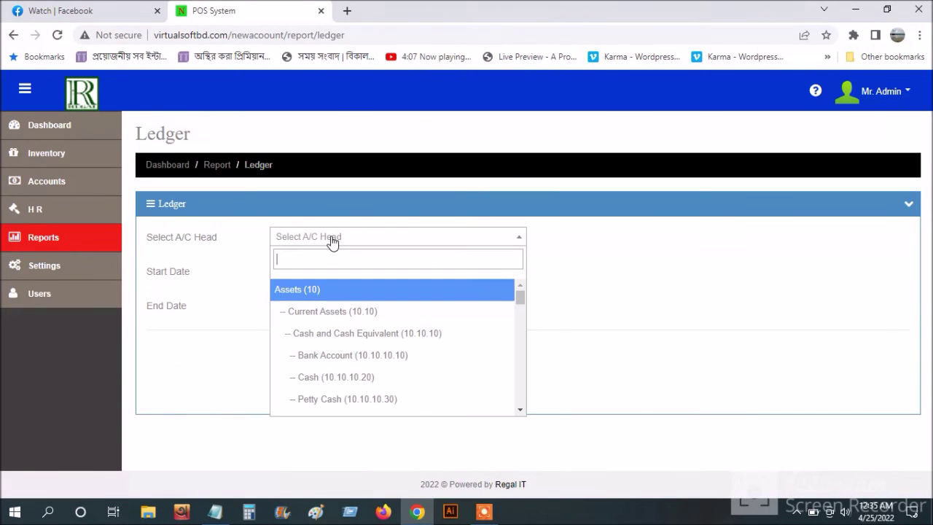
text(sum)
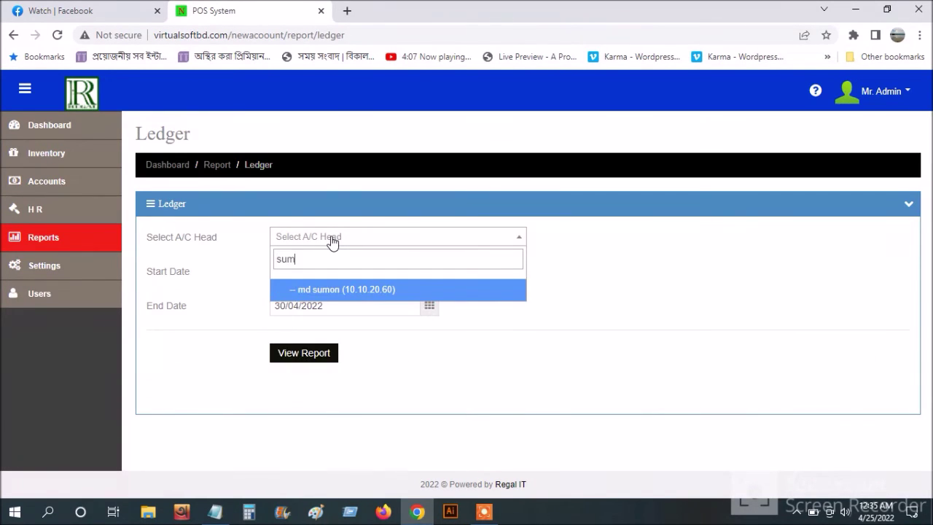
click(376, 290)
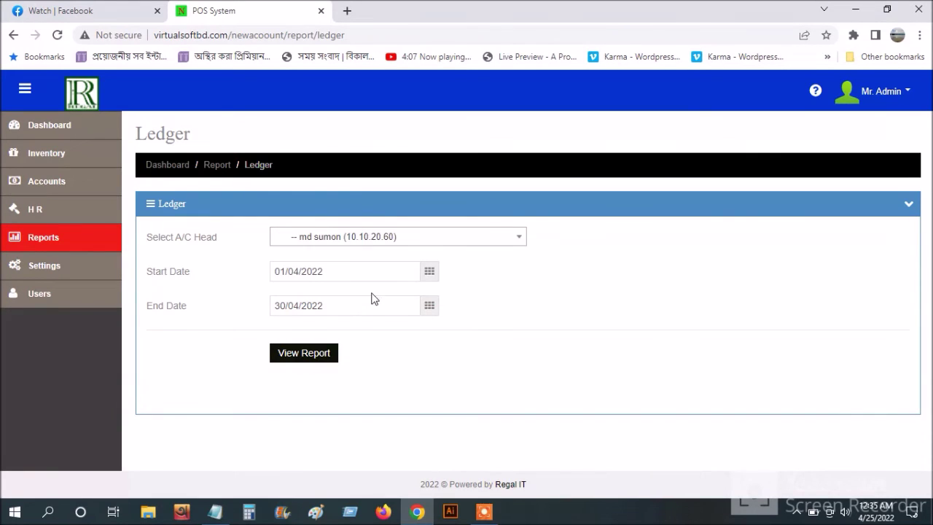
click(325, 357)
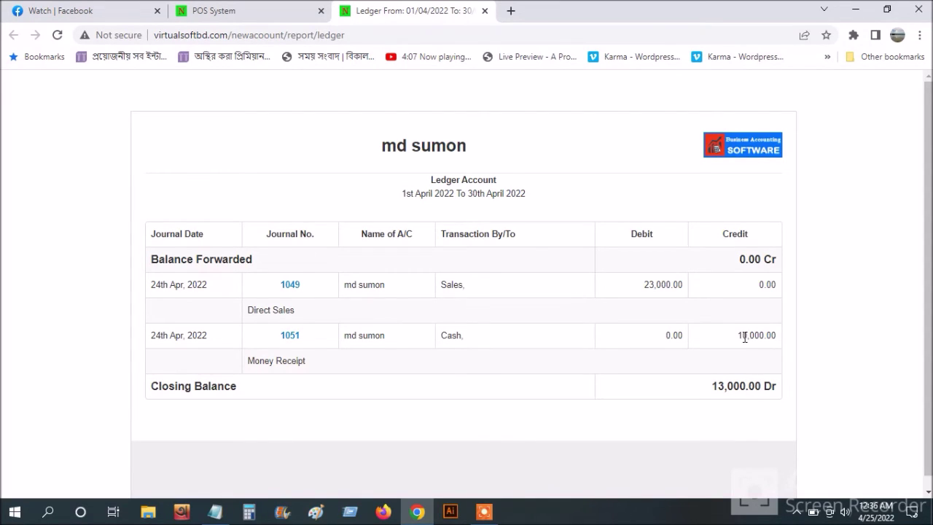
click(304, 6)
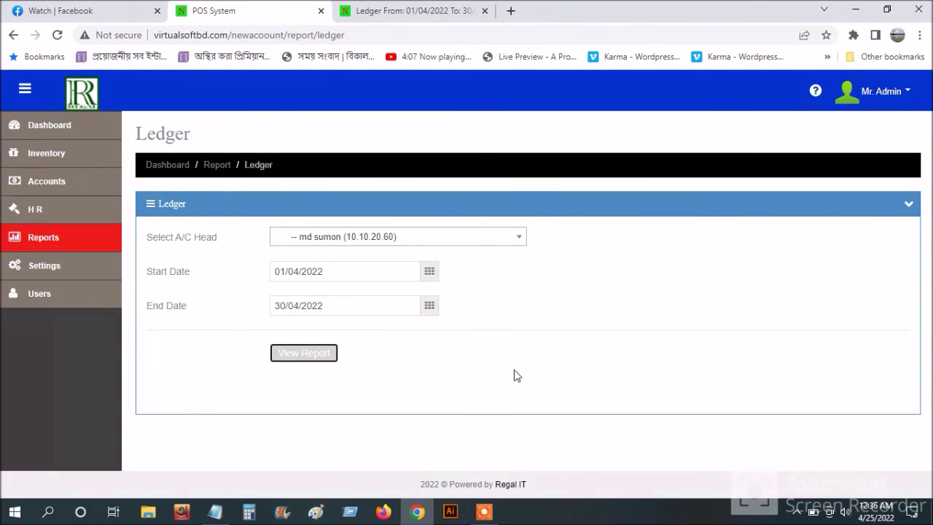
click(84, 181)
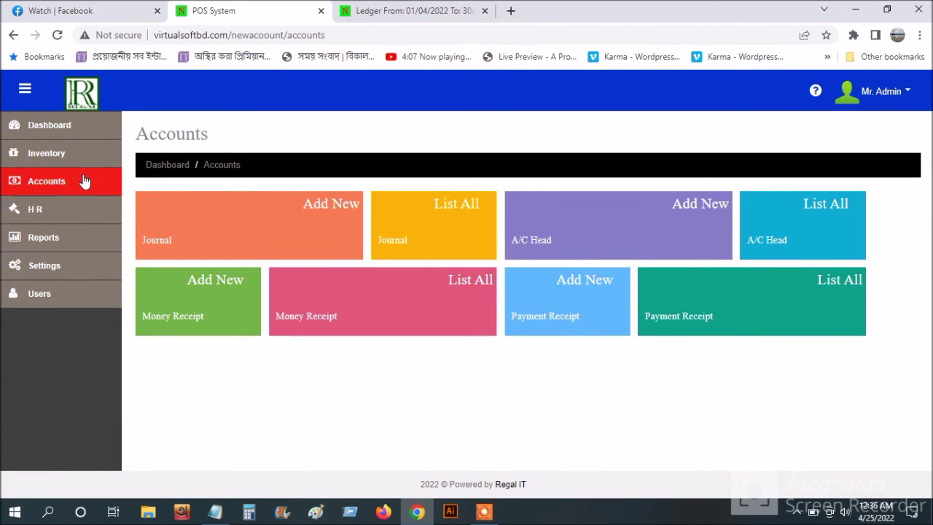
- Save a new 10,000 cash money receipt from the customer with memo 'test'
click(184, 292)
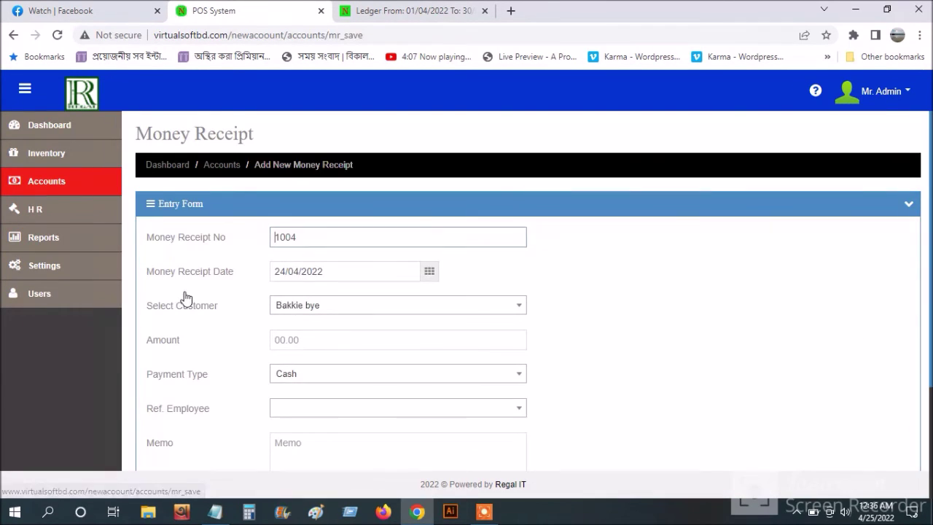
scroll(313, 321, down, 2)
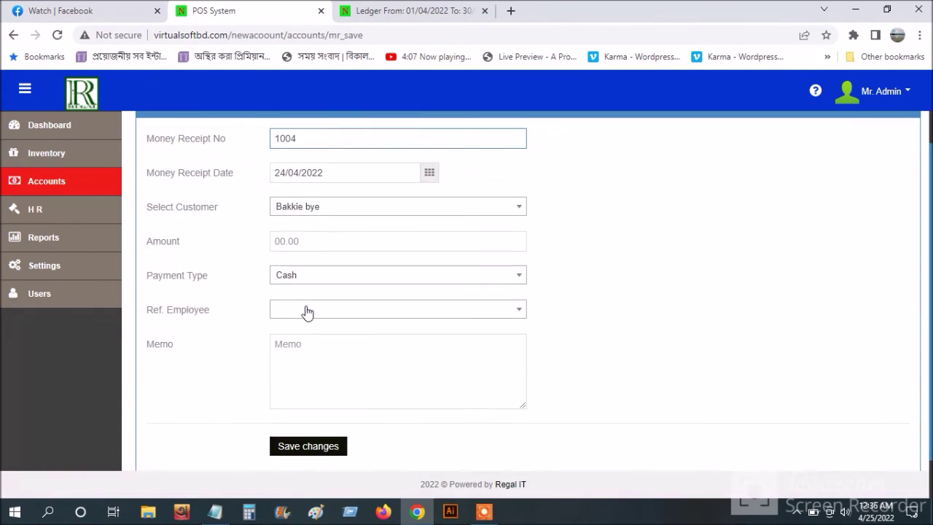
click(337, 208)
click(319, 283)
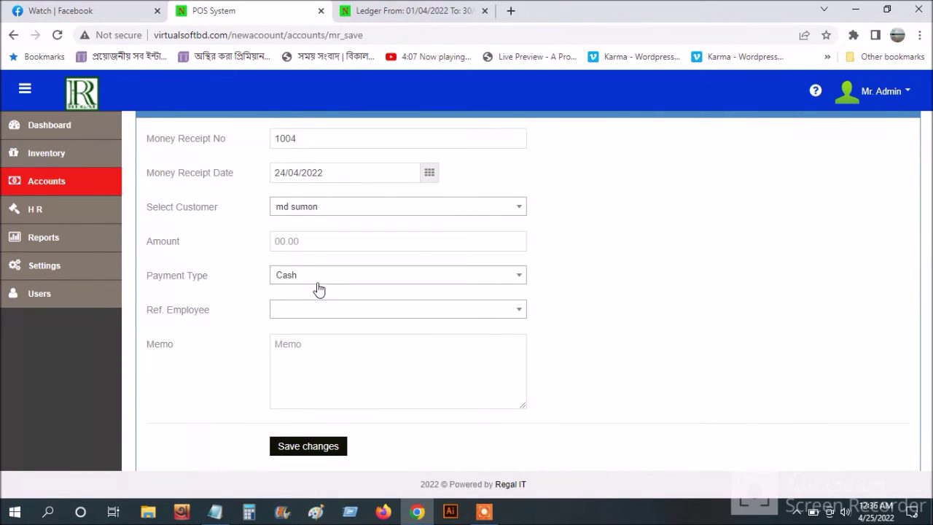
click(300, 241)
text(10000)
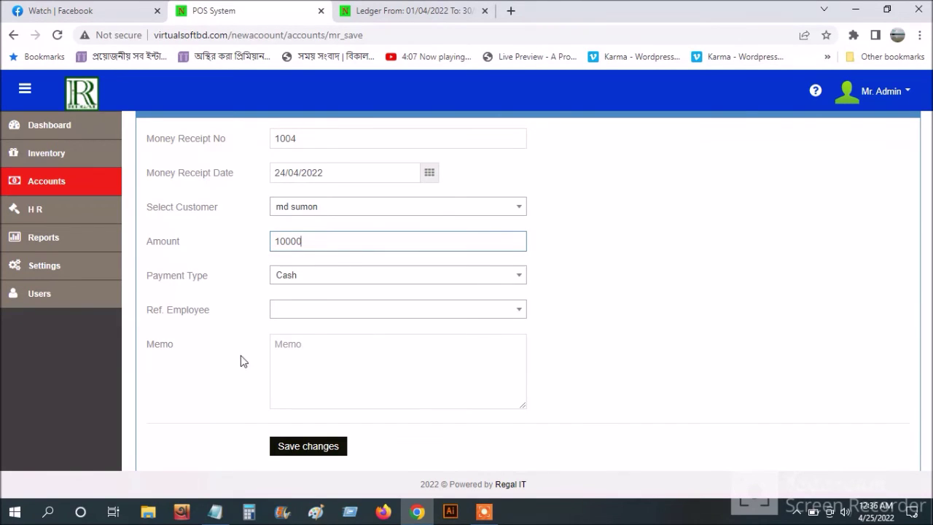
click(314, 358)
text(test)
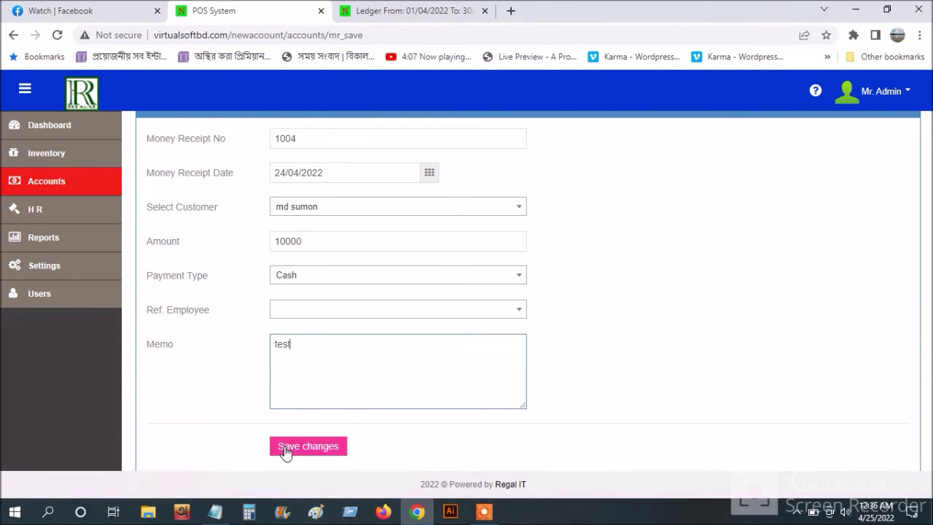
click(285, 446)
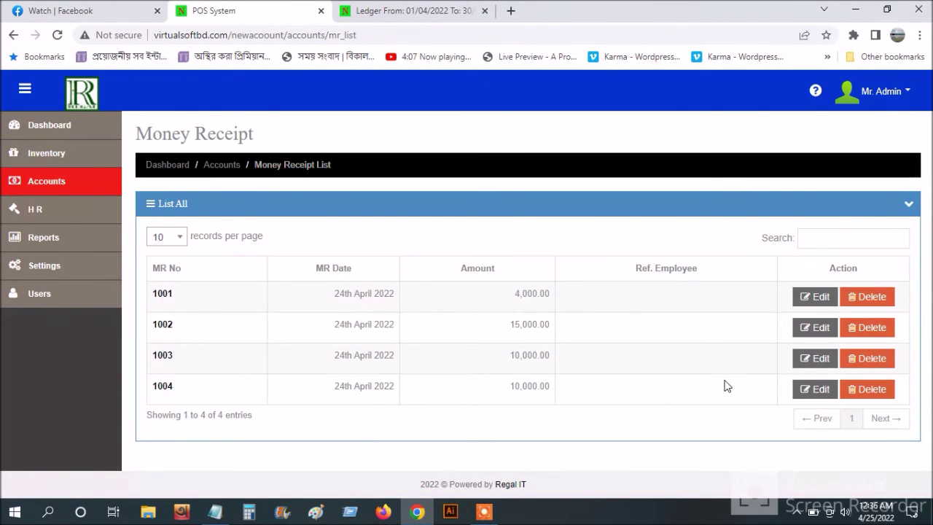
- Generate the ledger report for the customer's account head, closing at 3,000.00 Dr
click(102, 237)
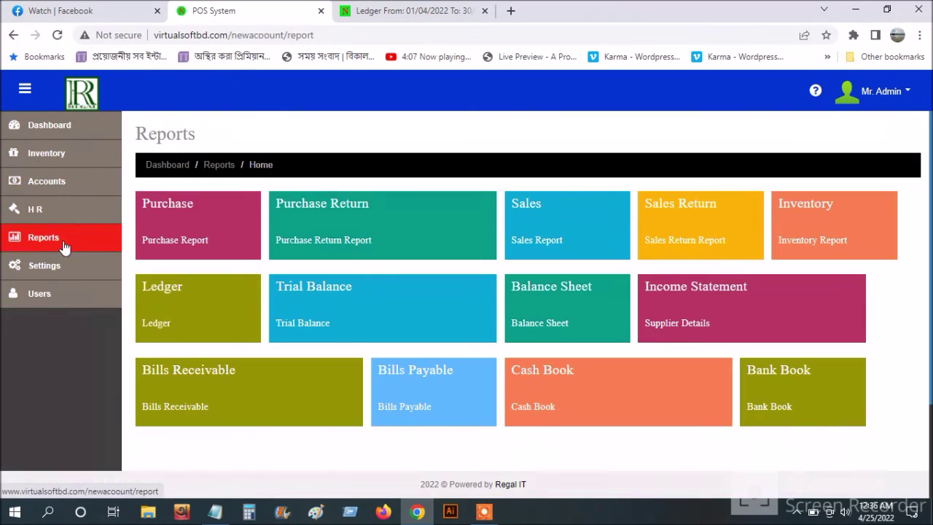
click(186, 318)
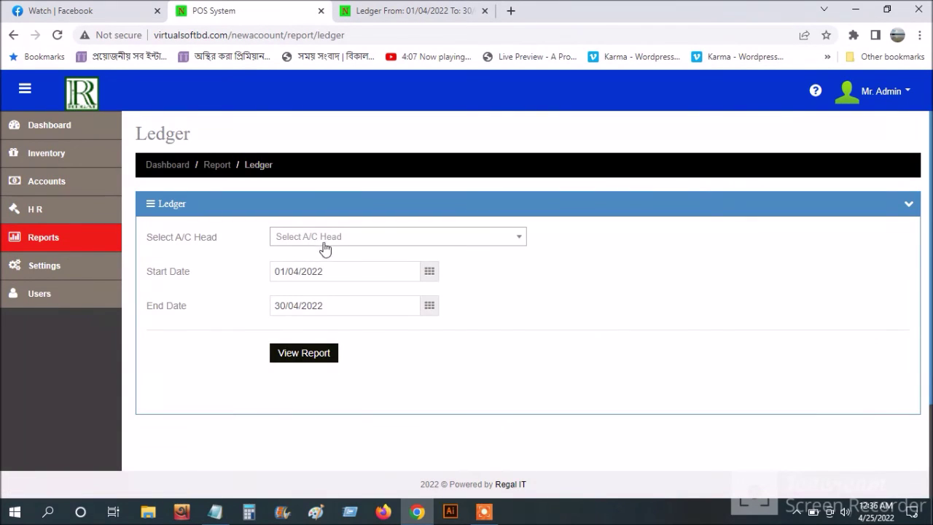
click(320, 245)
text(sum)
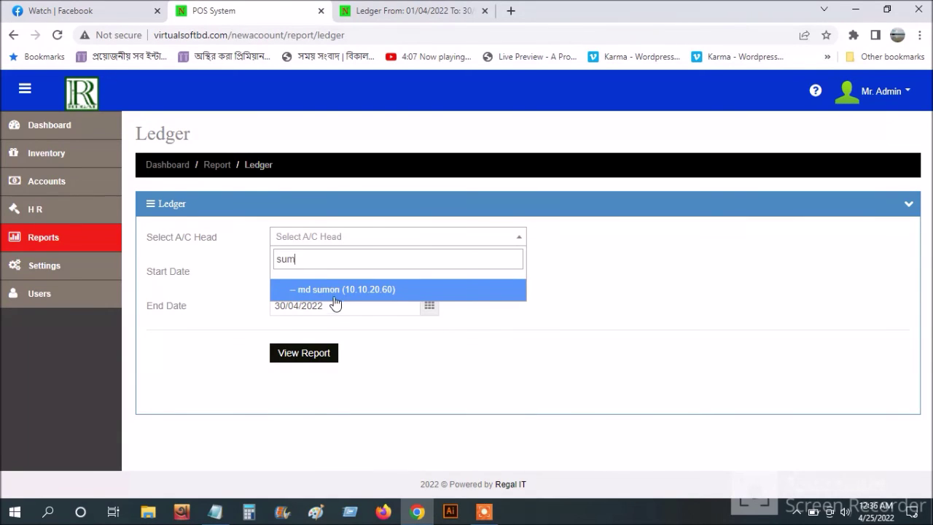
click(336, 292)
click(316, 357)
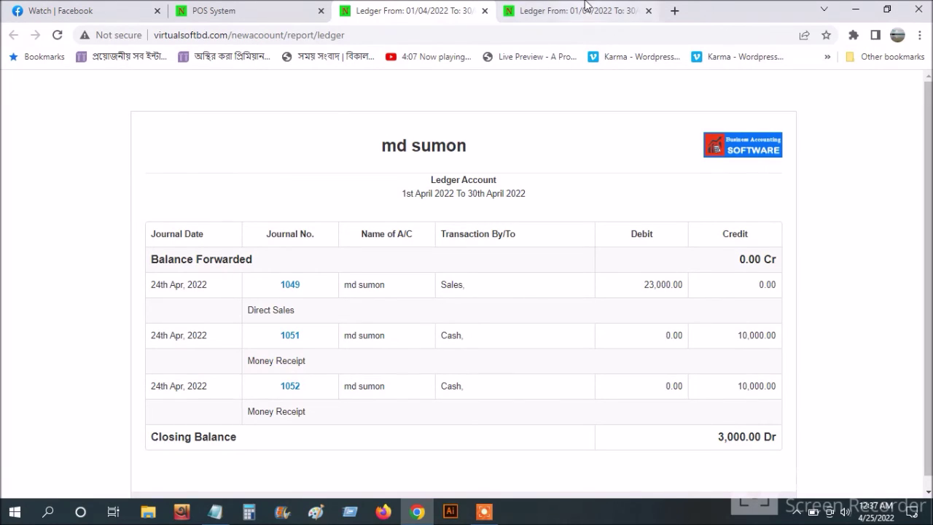
- Check the new ledger tab, close the extra report tab, and return to Reports
click(605, 10)
click(648, 11)
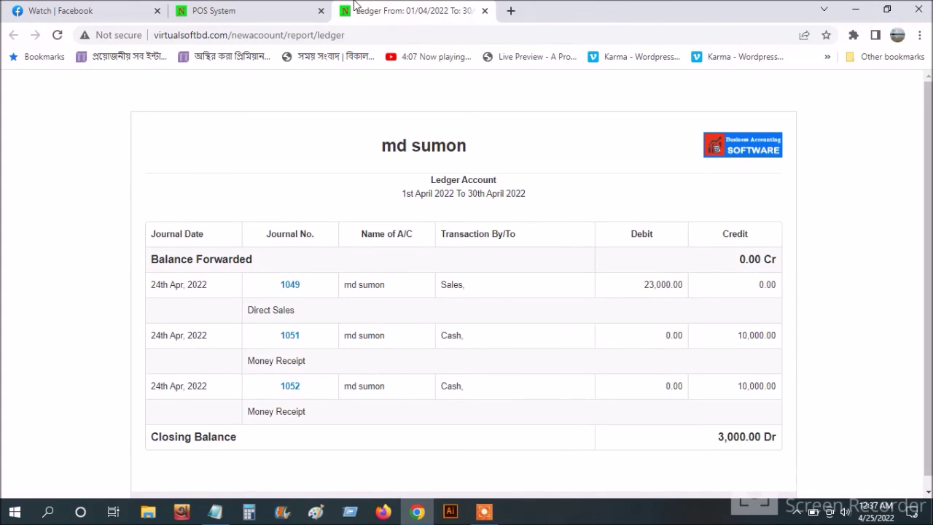
click(266, 9)
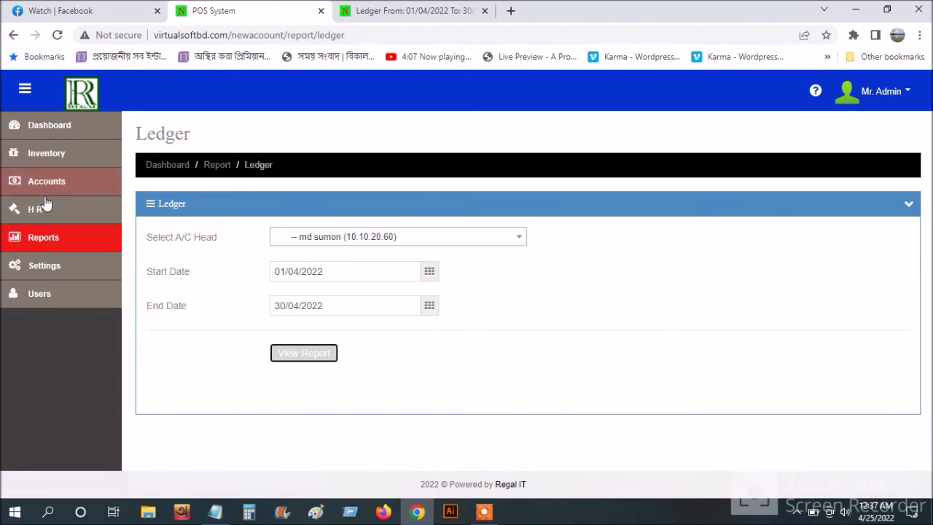
click(51, 239)
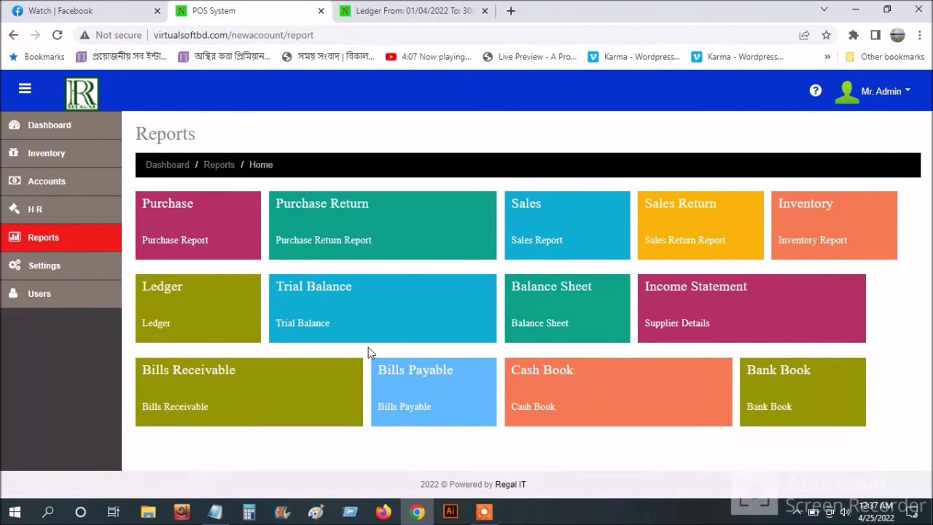
- Generate the April inventory report showing 3 leminet machime and 28 Epson l3110 left
click(786, 227)
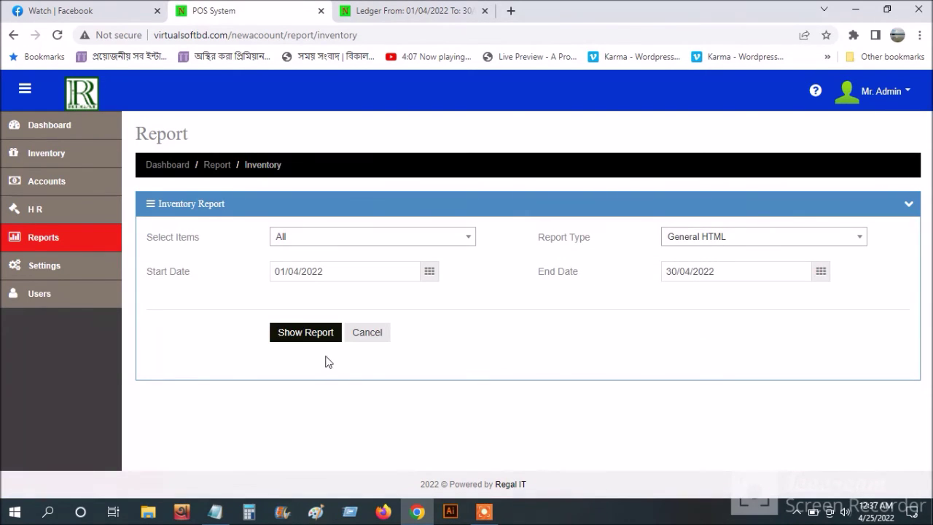
click(325, 332)
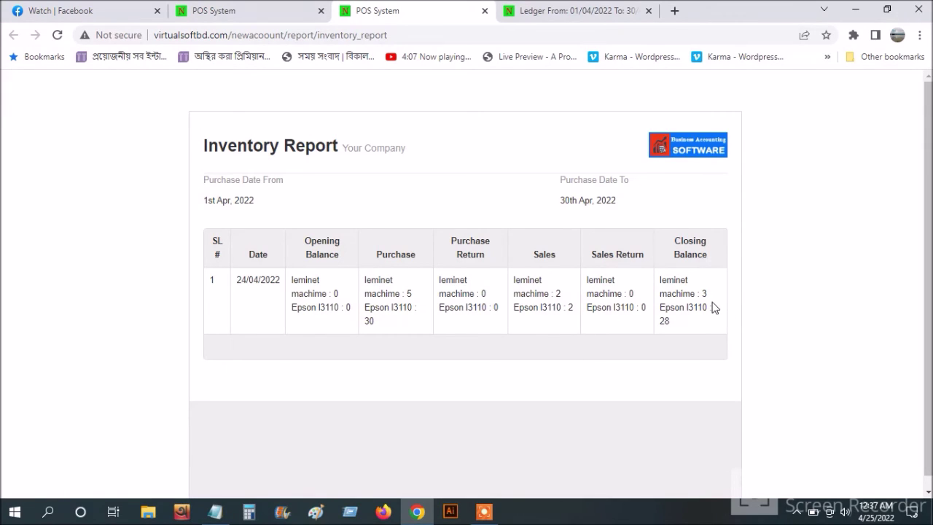
click(259, 8)
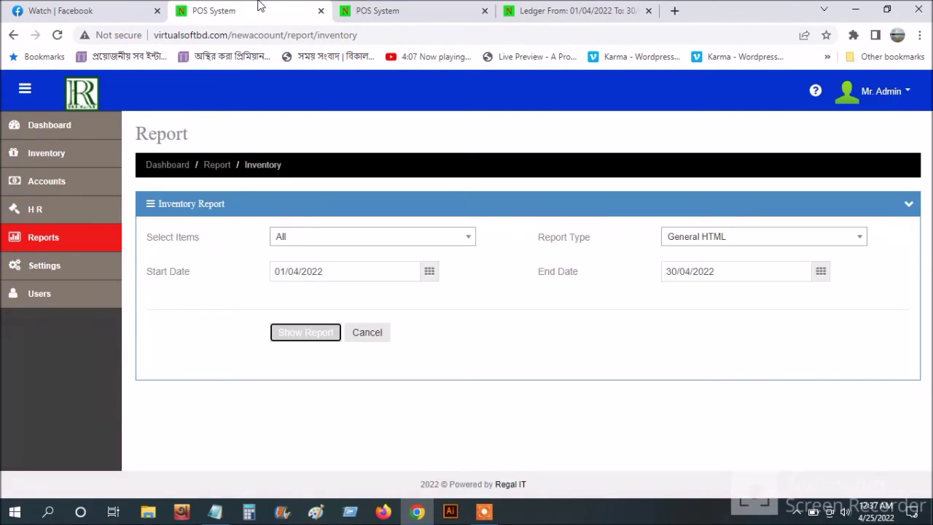
click(51, 245)
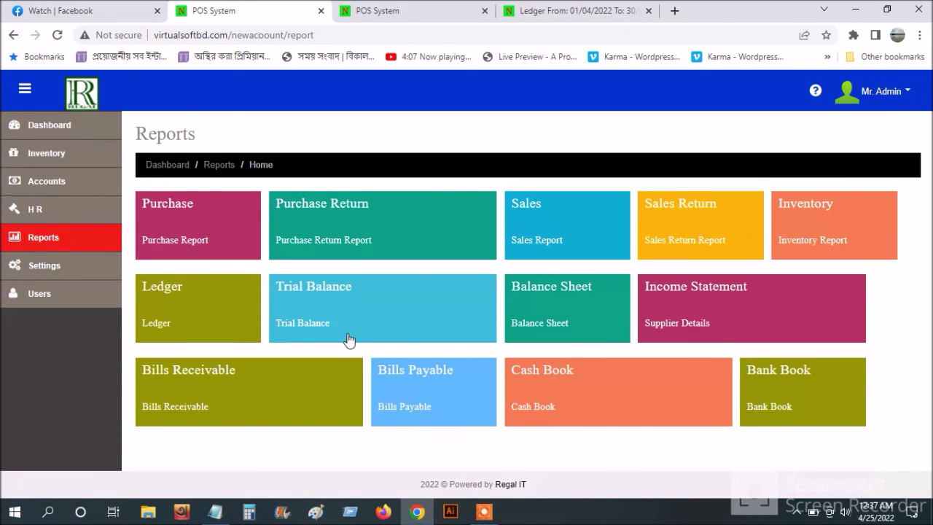
- Generate the April purchase report totalling 35 items and 467,500.00
click(194, 212)
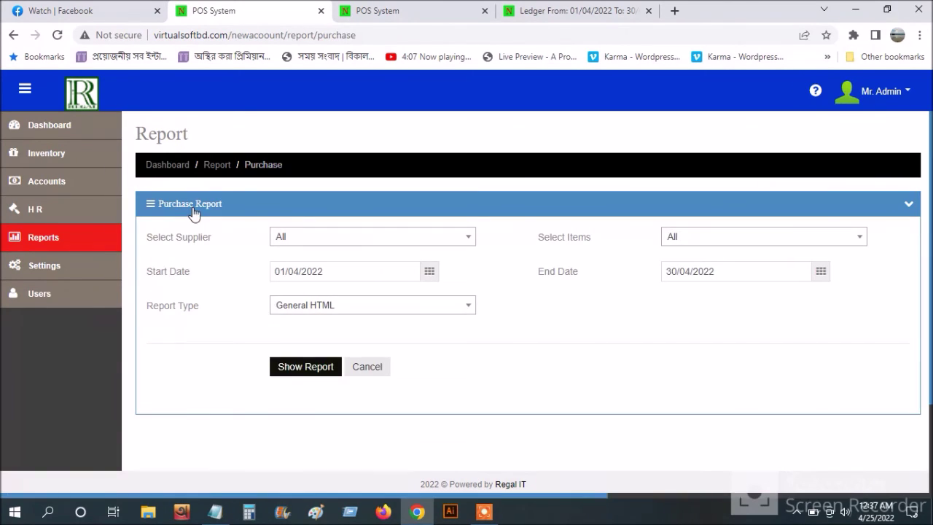
click(302, 366)
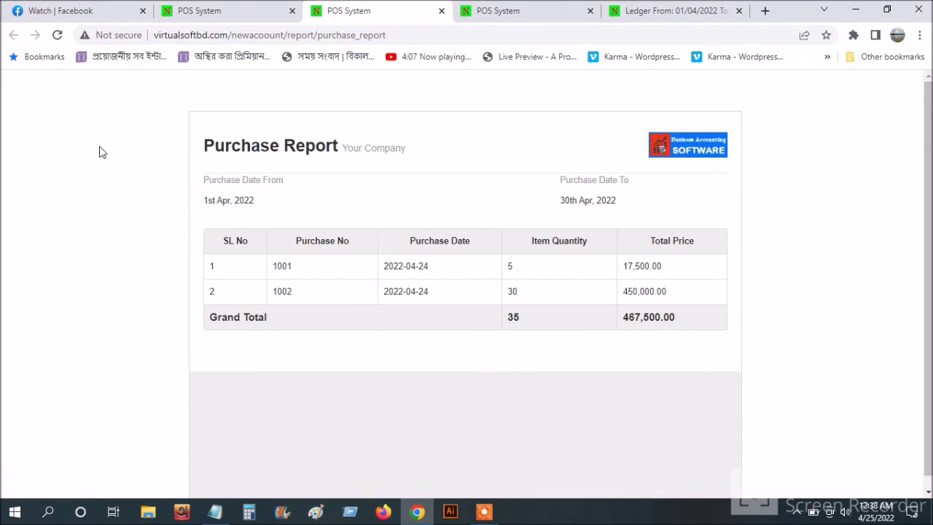
click(236, 8)
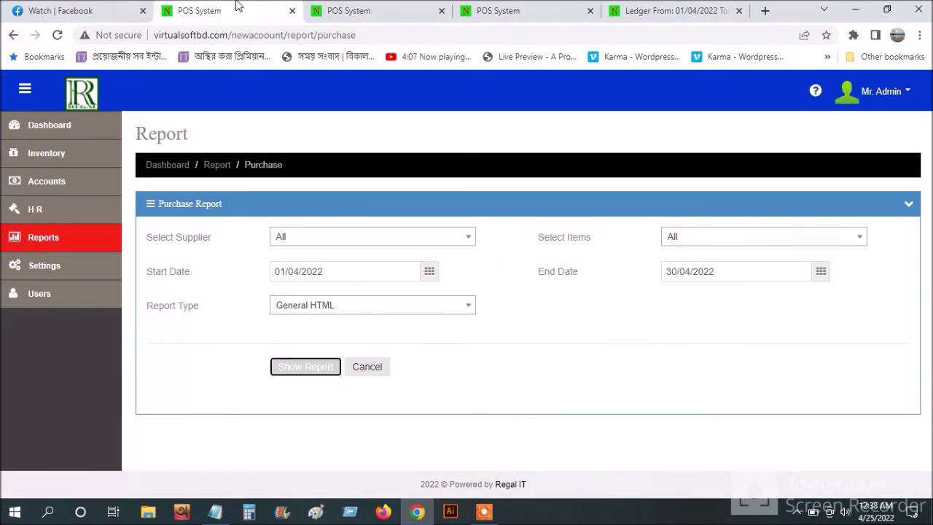
click(84, 159)
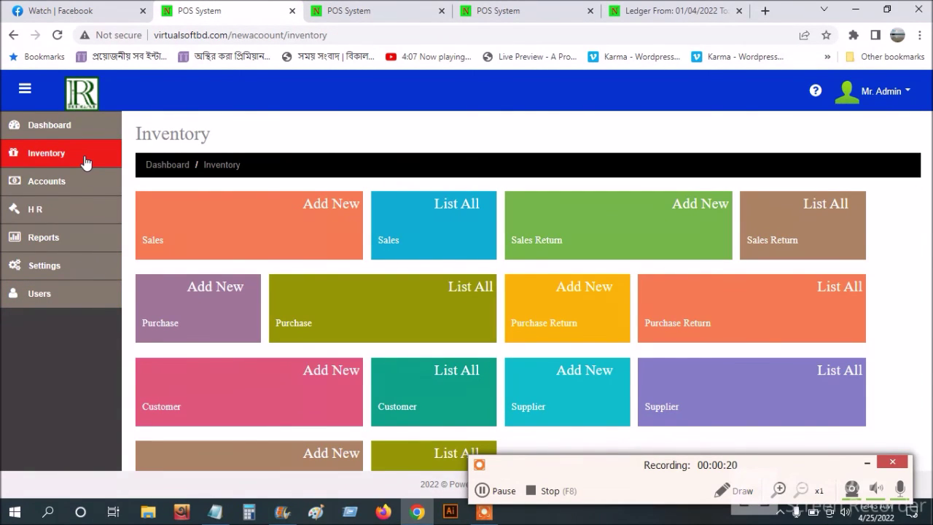
- Browse the Dashboard, Inventory, Accounts and H R sections, ending on the Dashboard
click(61, 131)
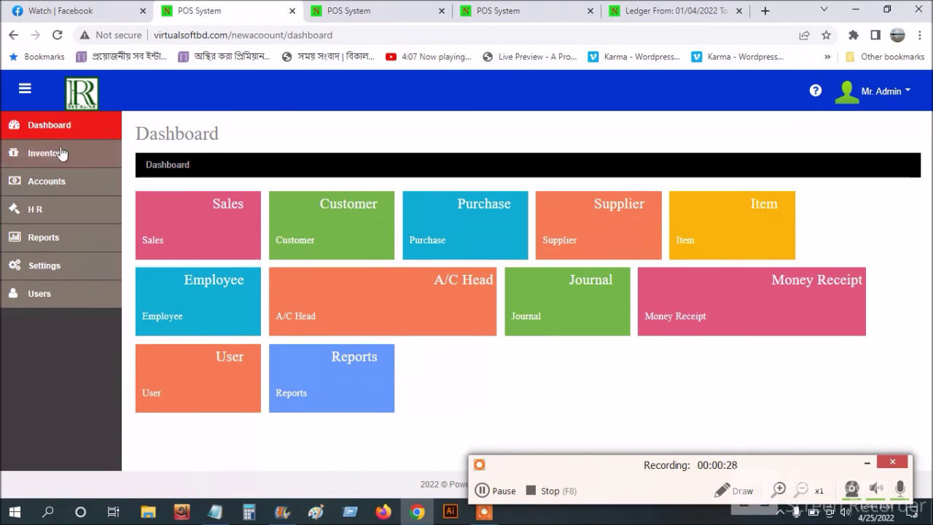
click(61, 162)
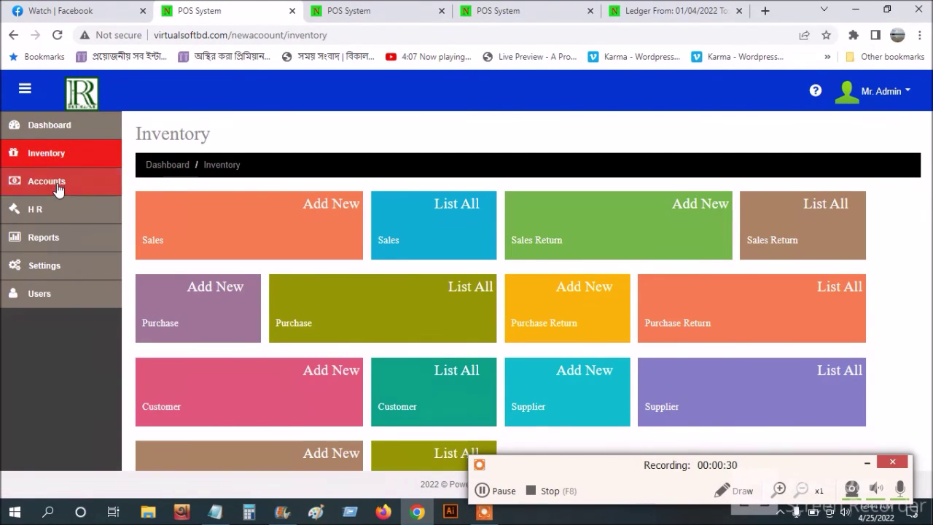
click(56, 183)
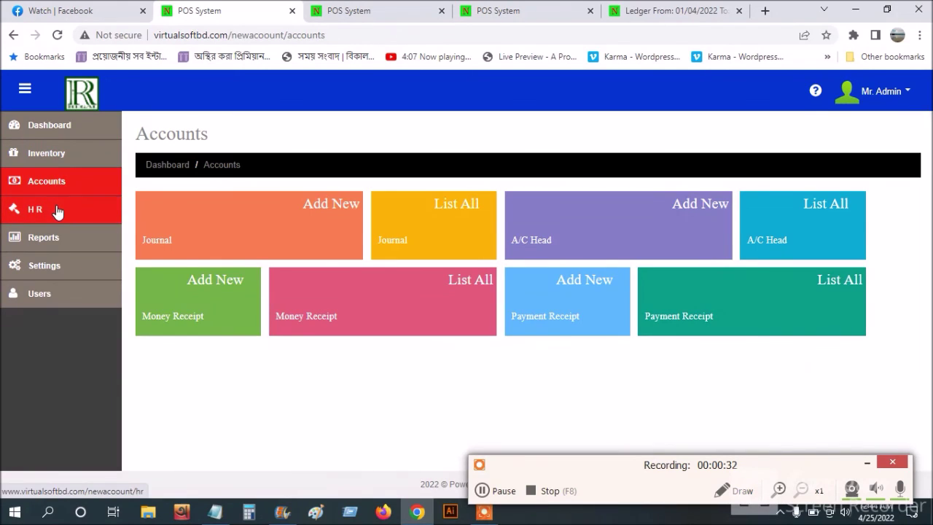
click(57, 210)
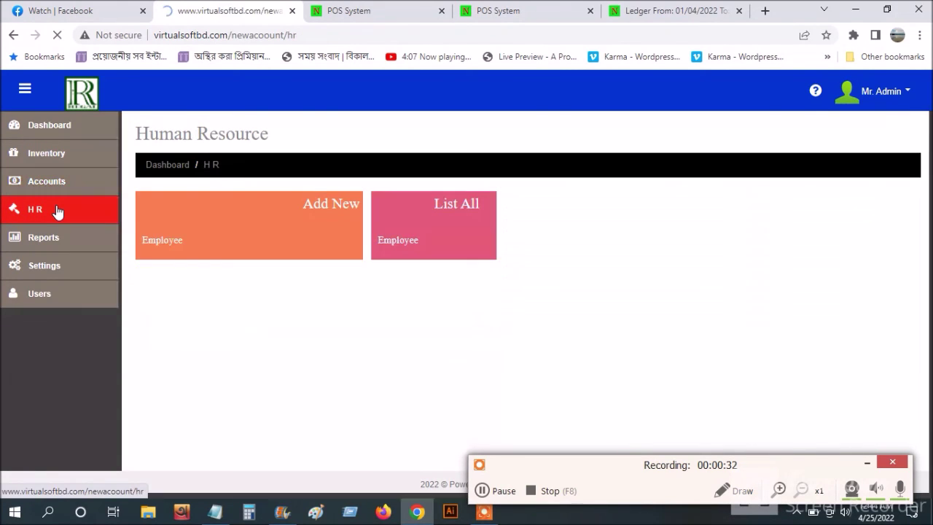
click(56, 135)
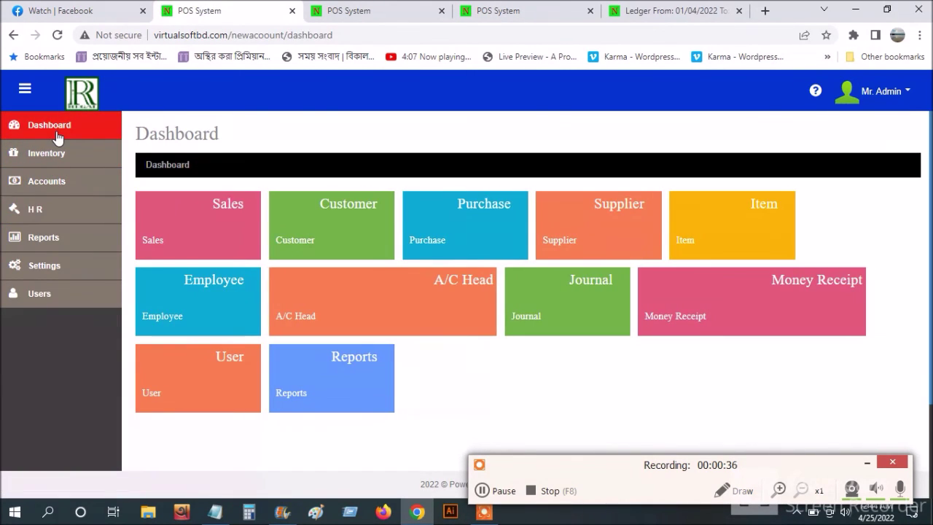
click(57, 166)
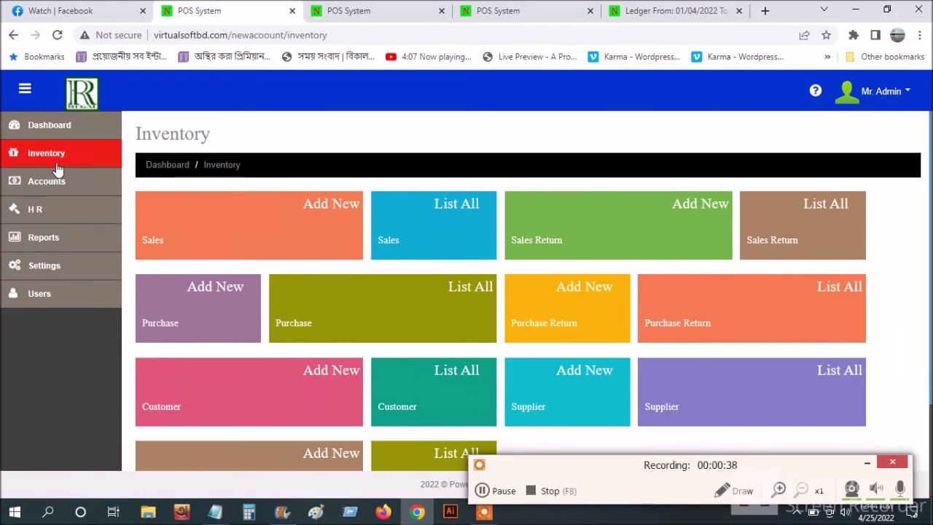
click(54, 132)
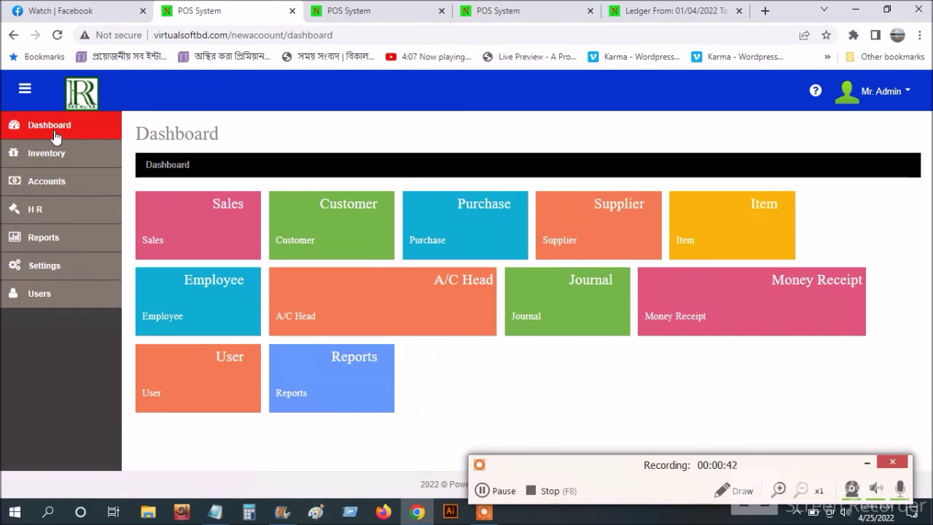